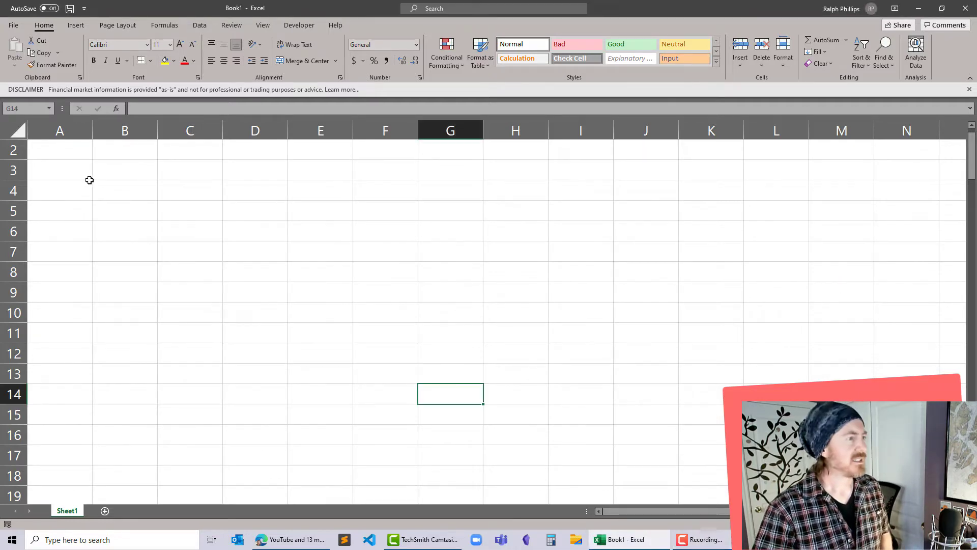
- Widen column A to a width of 19.00 on the empty sheet
left_click_drag(94, 132, 153, 134)
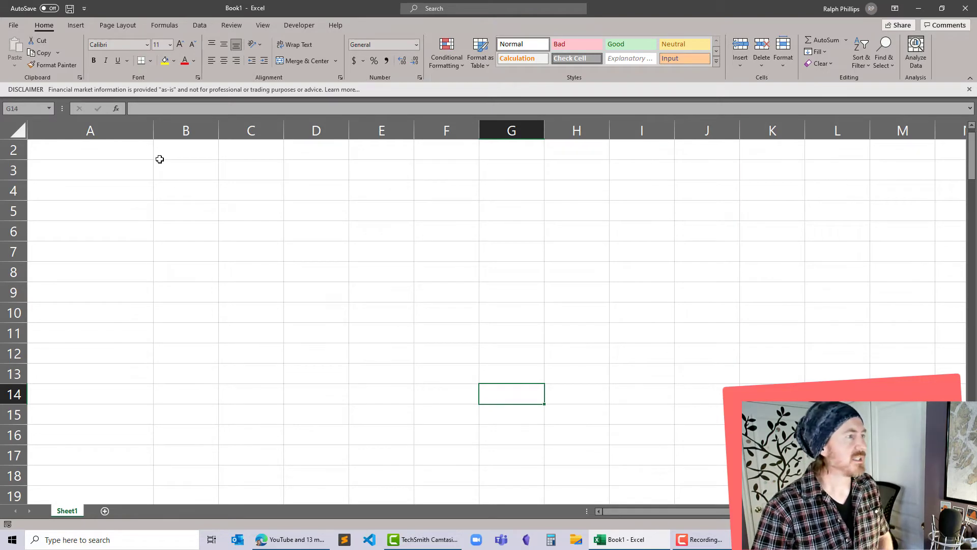
left_click_drag(153, 131, 164, 132)
left_click(115, 184)
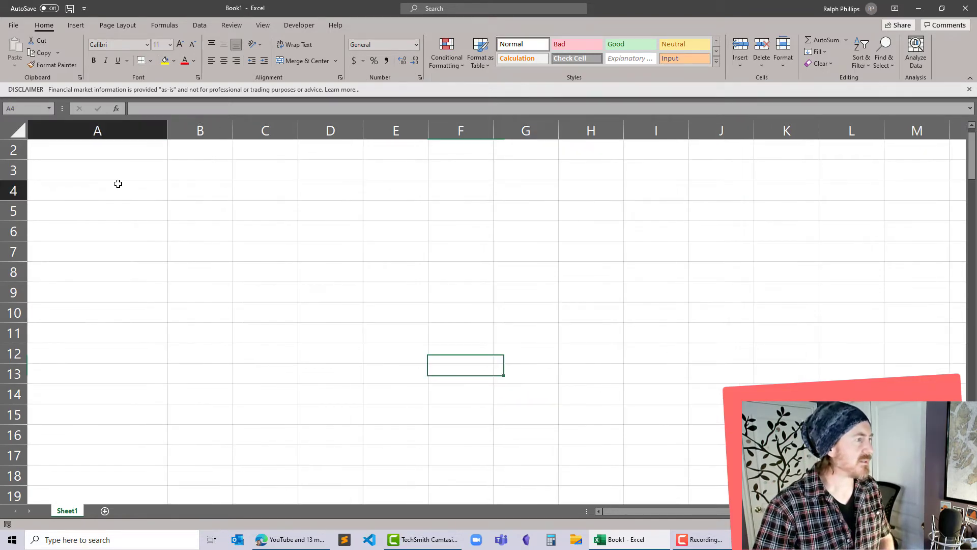
scroll(113, 164, "up", 1)
- Enter the label Symbol in A1 and the ticker MSFT in B1
left_click(115, 149)
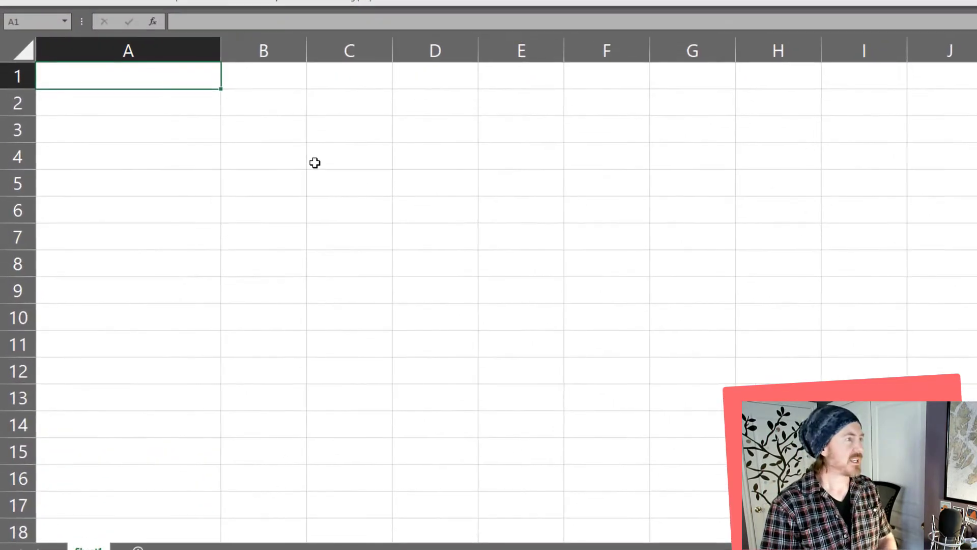
type("Sym")
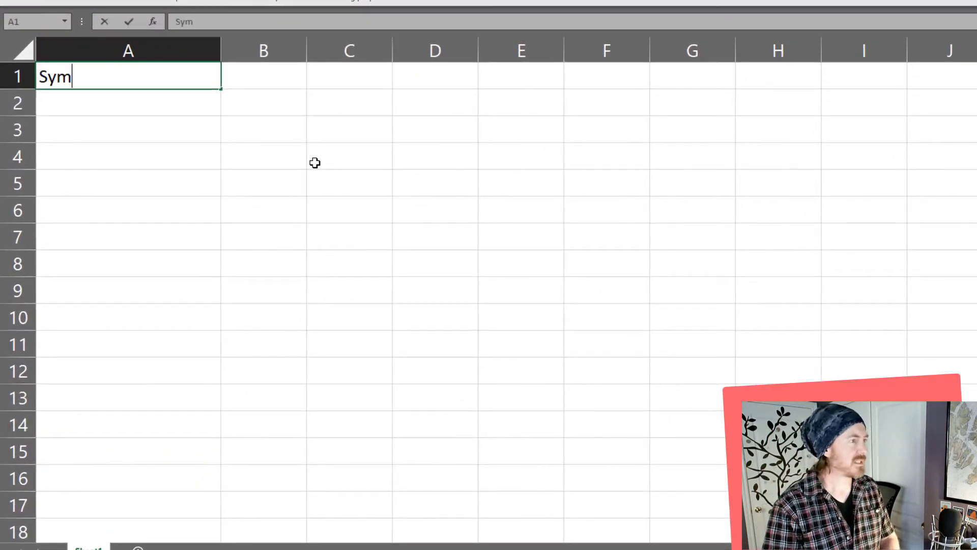
type("bol")
key("Tab")
type("MSF")
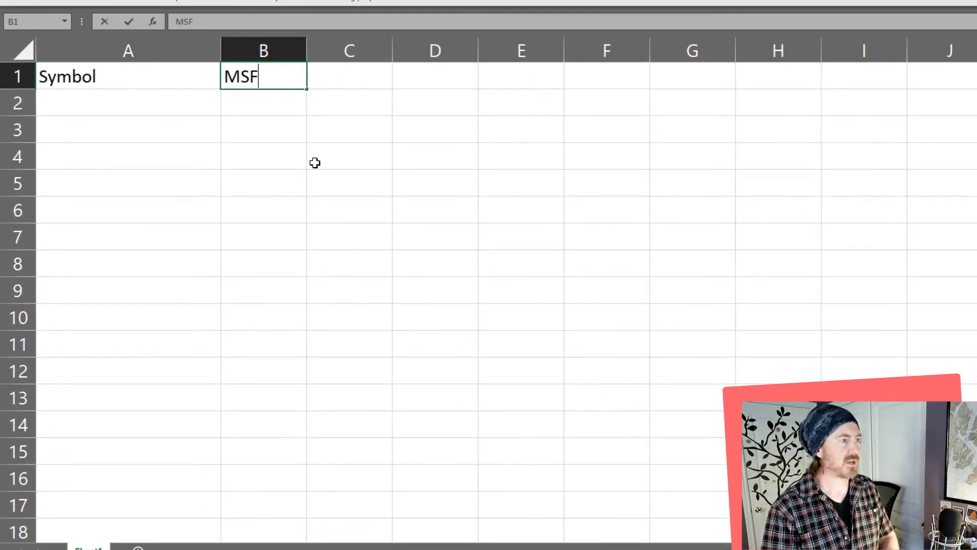
type("T")
key("Return")
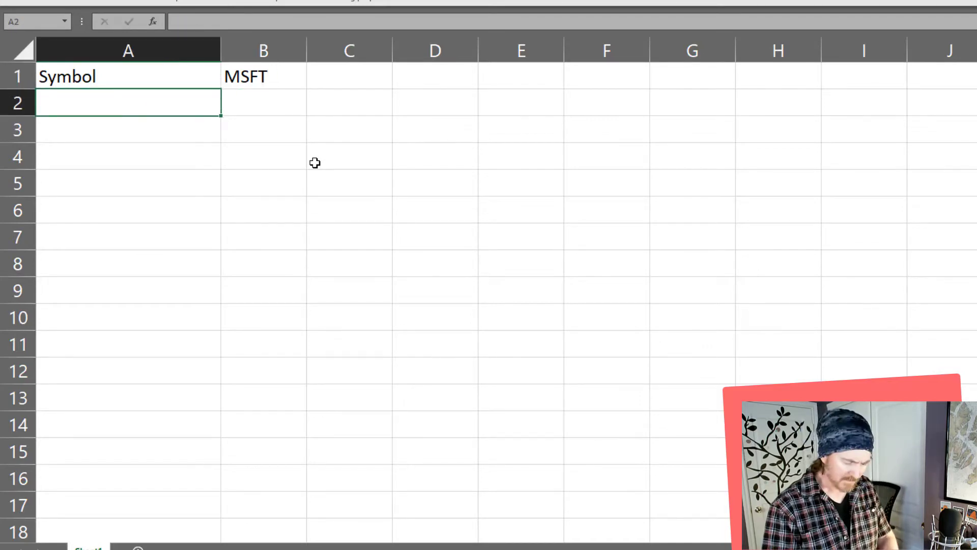
- Enter the labels 6-month low, 6-month high and Latest Price in A2:A4
type("60")
key("BackSpace")
type("-")
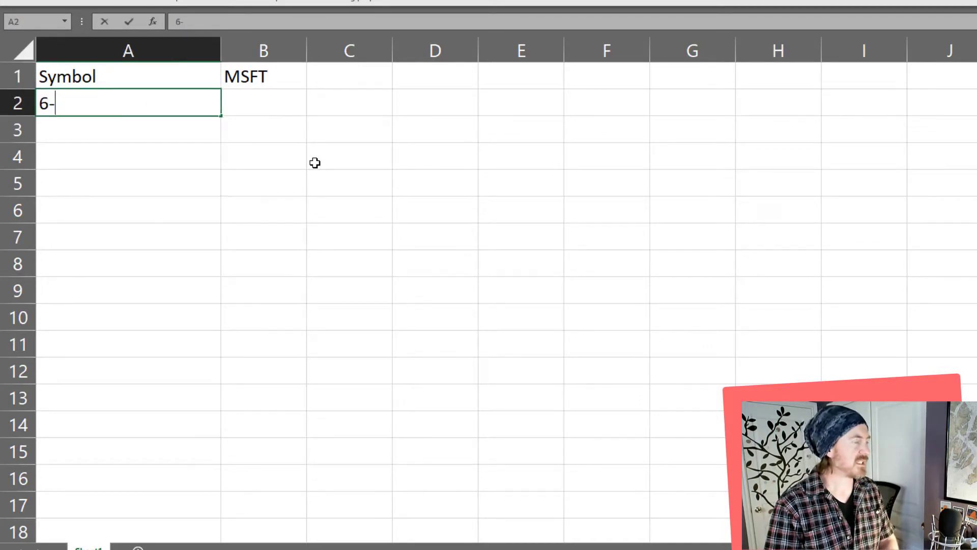
type("month low")
key("Return")
type("7")
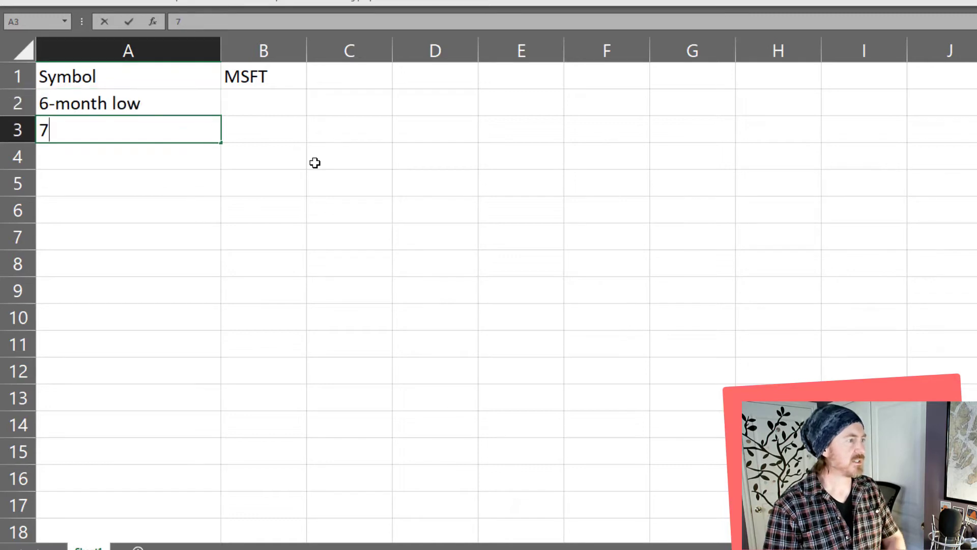
key("BackSpace")
type("6-month ")
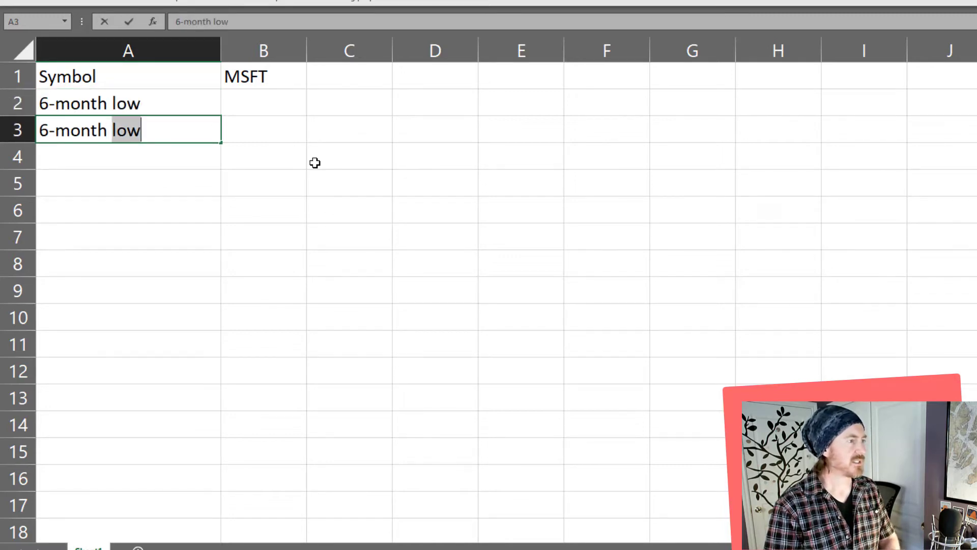
type("high")
key("Return")
type("L")
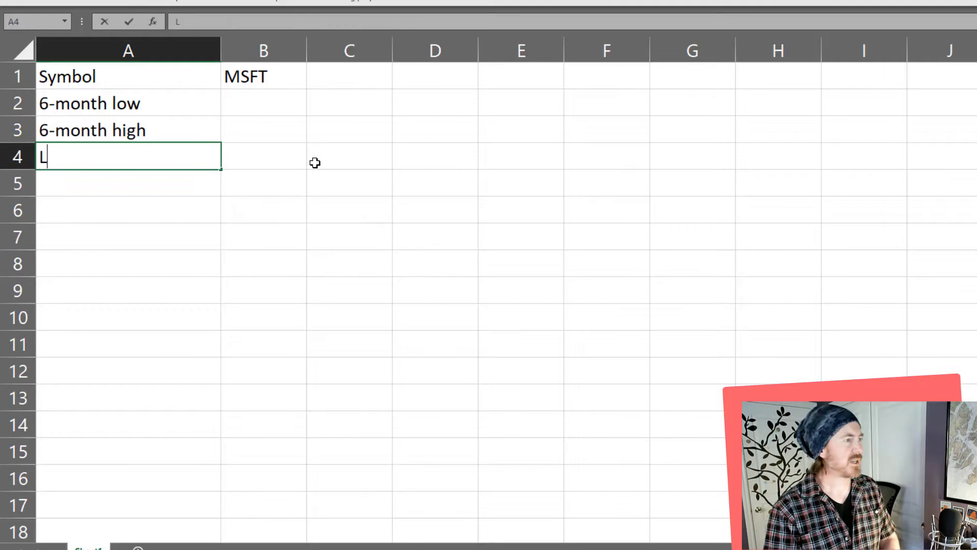
type("atest Pric")
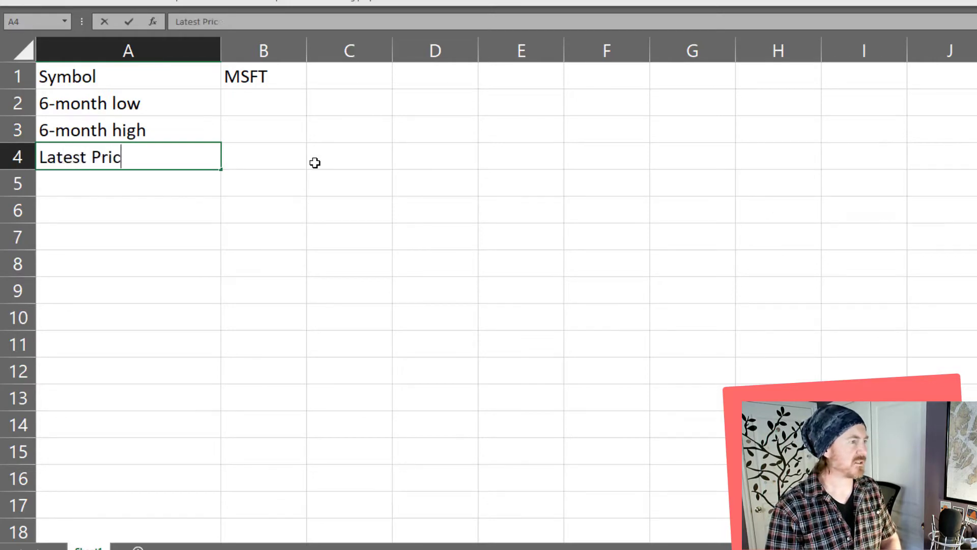
type("e")
key("Return")
key("Return")
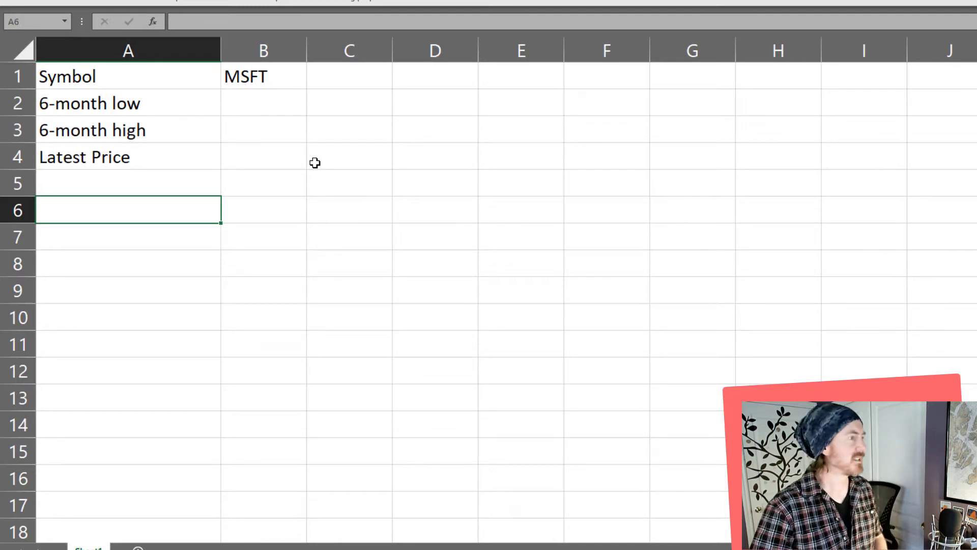
- Enter =STOCKHISTORY(B1,today()-182,today(),0,1) in A6 to spill six months of daily closes
type("=")
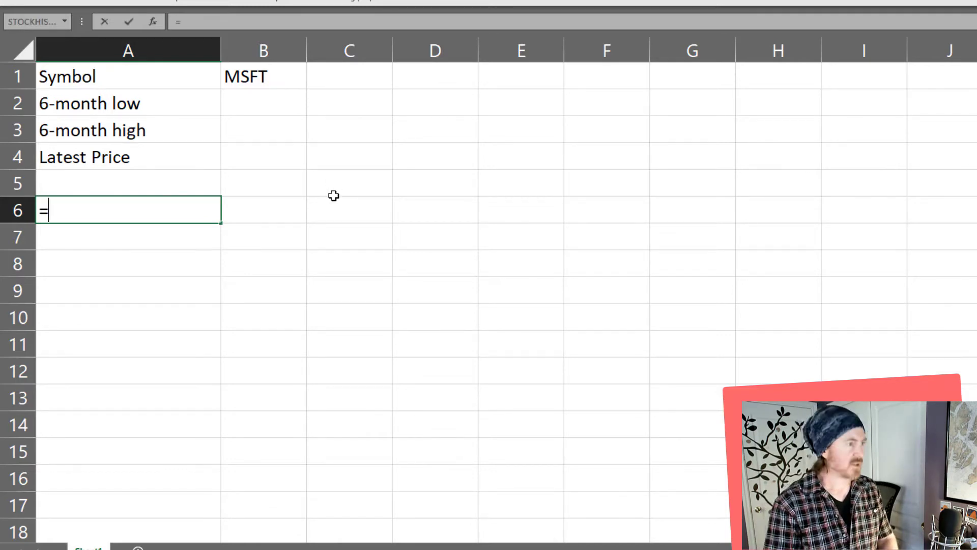
type("stoc")
key("Tab")
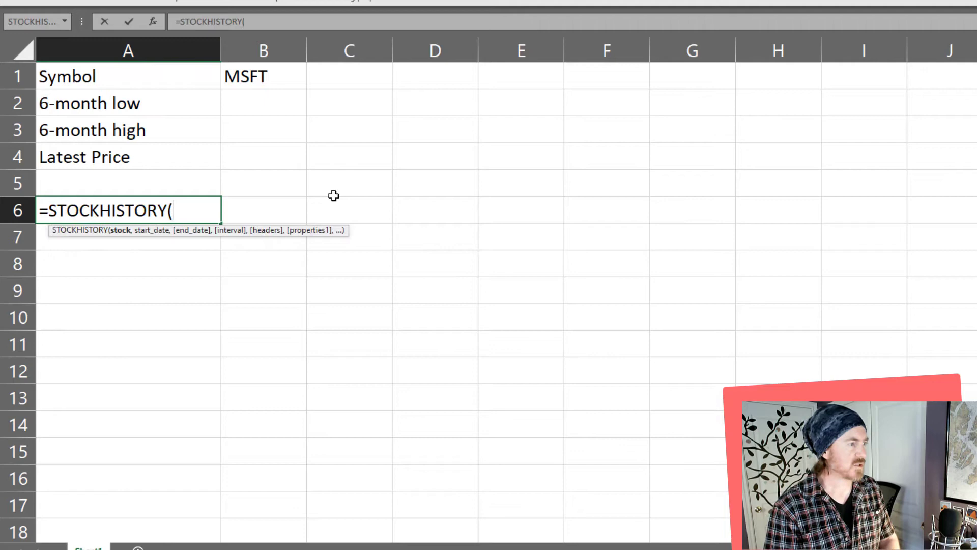
left_click(276, 77)
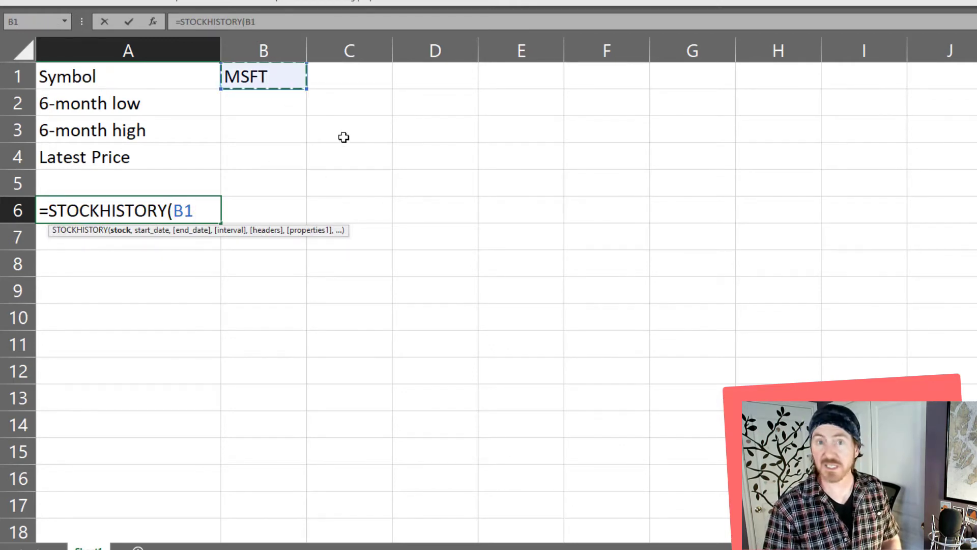
type(",")
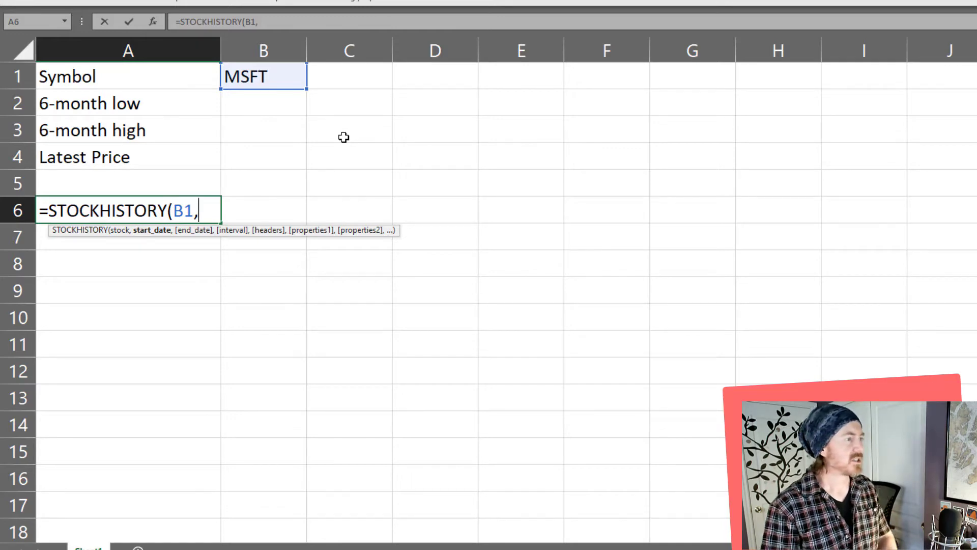
type("today()")
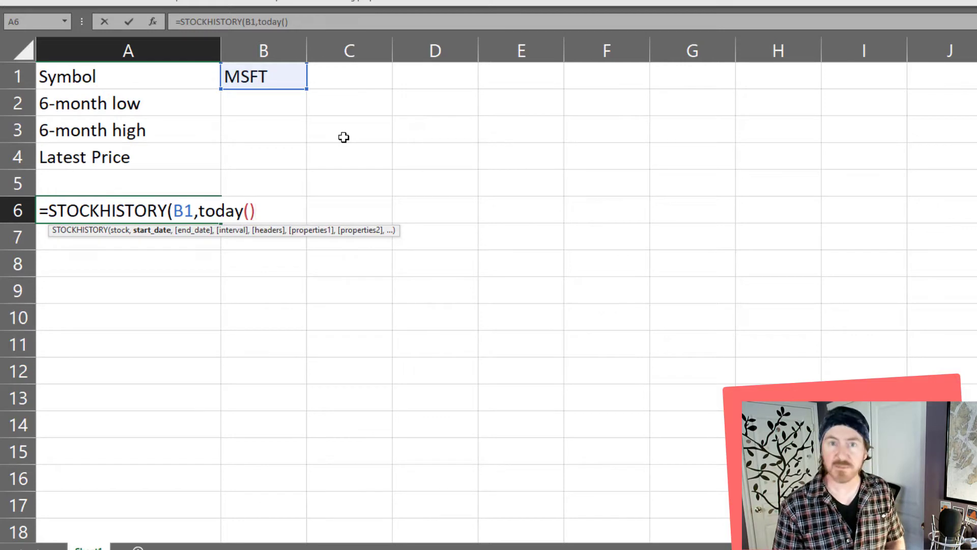
type("-")
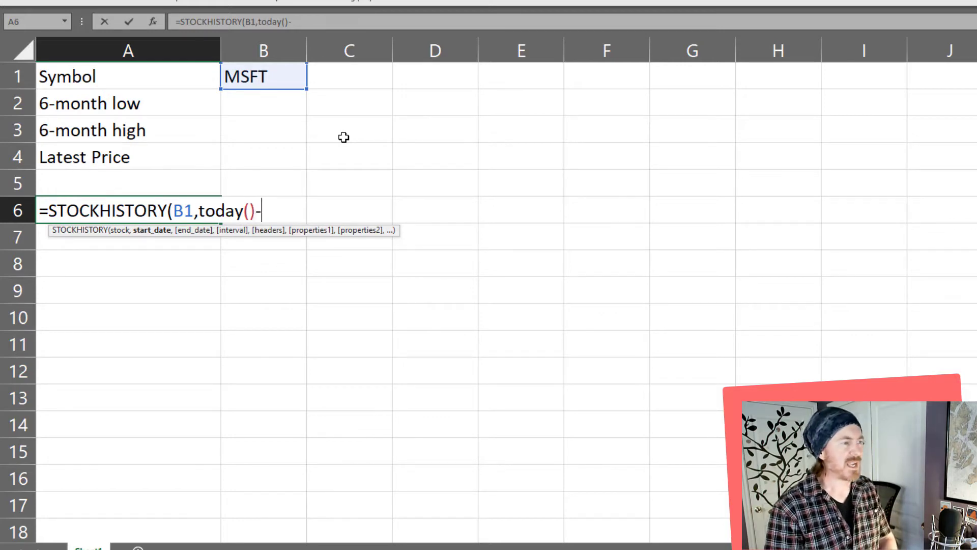
type("182")
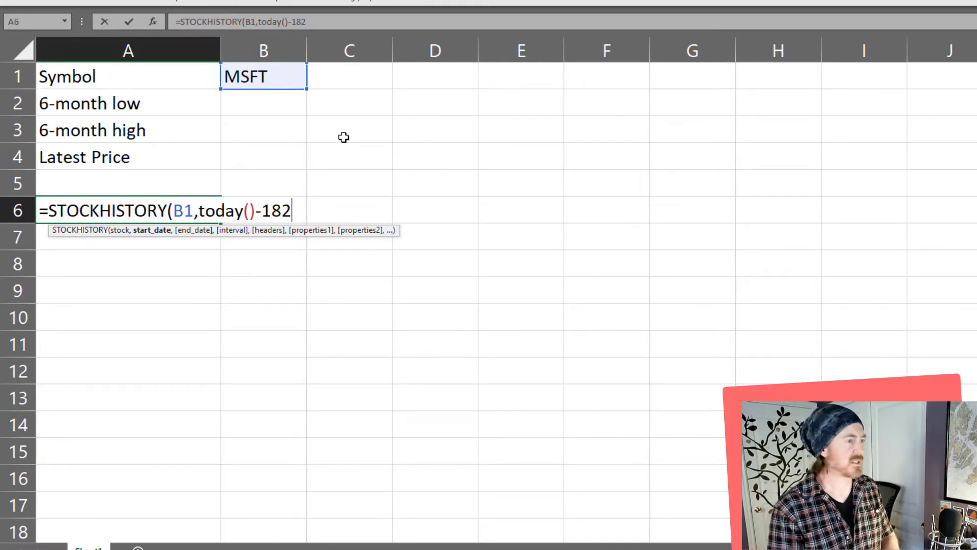
type(",")
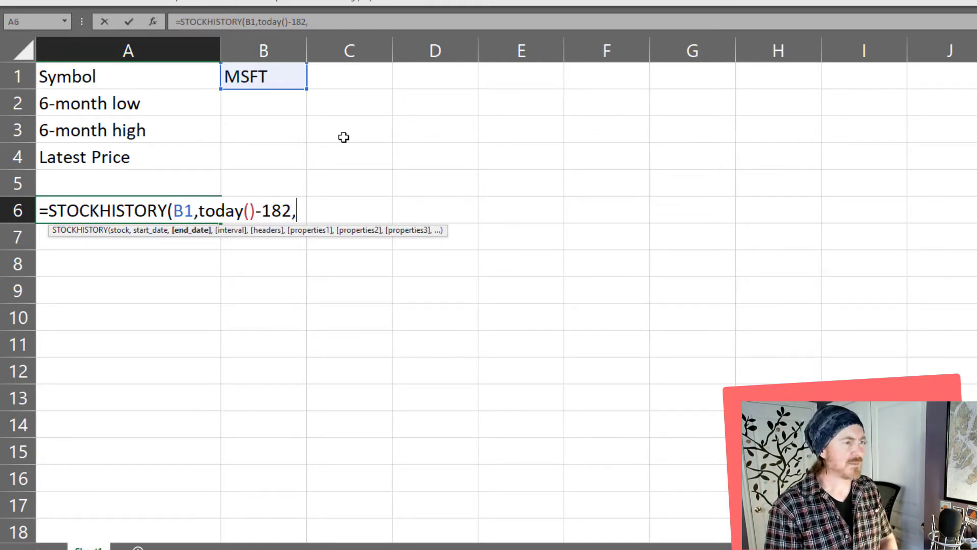
type("today()")
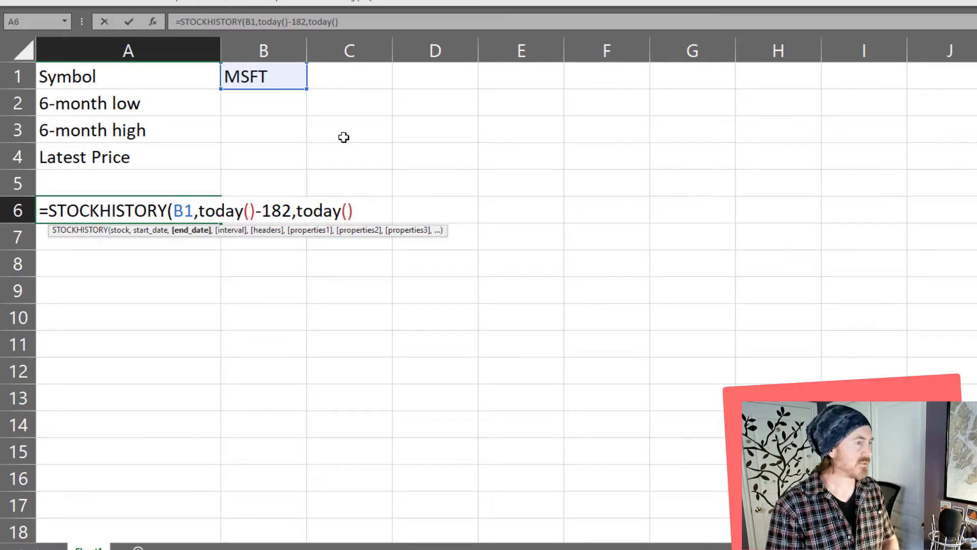
type(",")
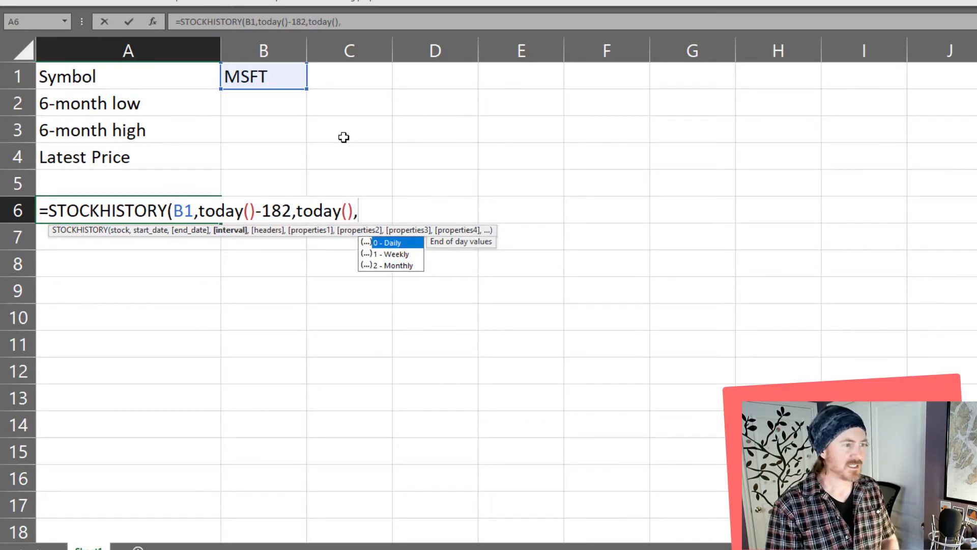
type("0")
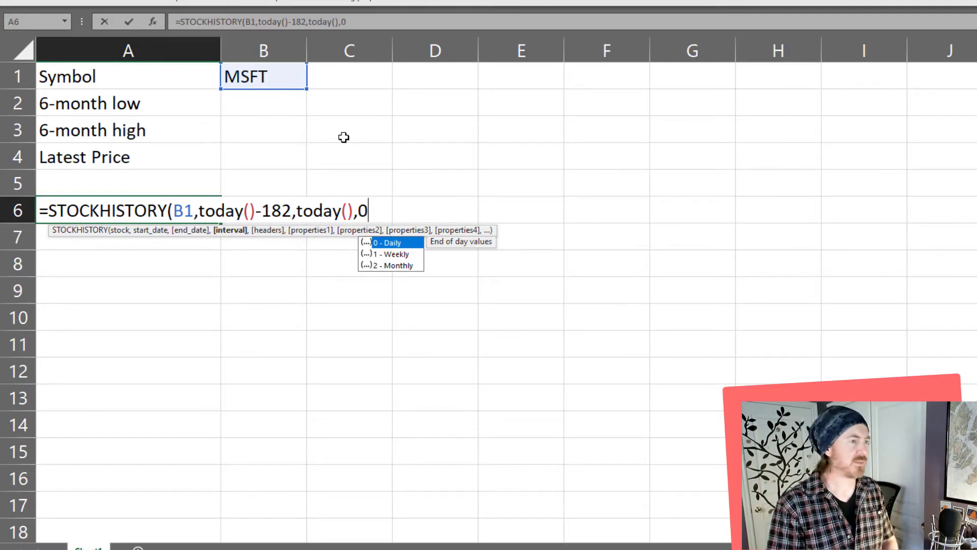
type(",")
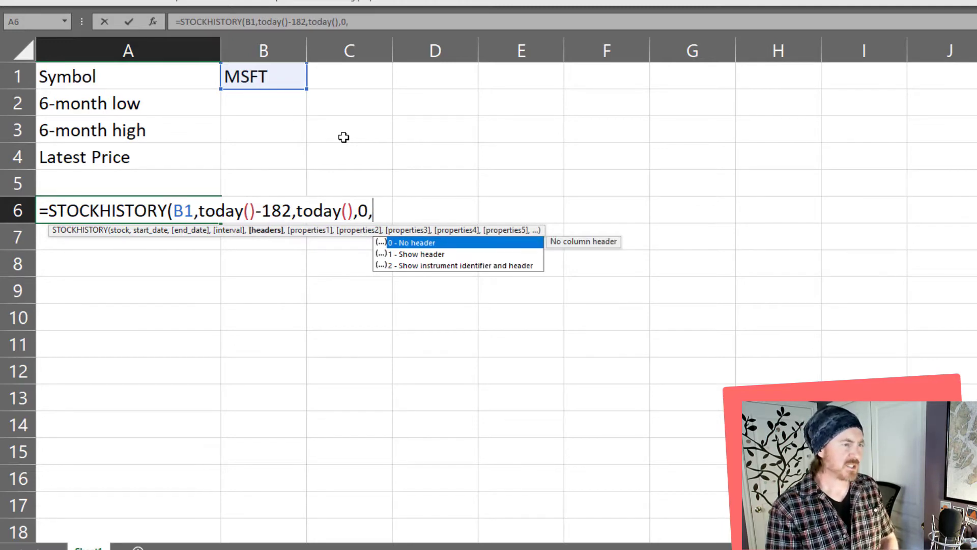
type("1")
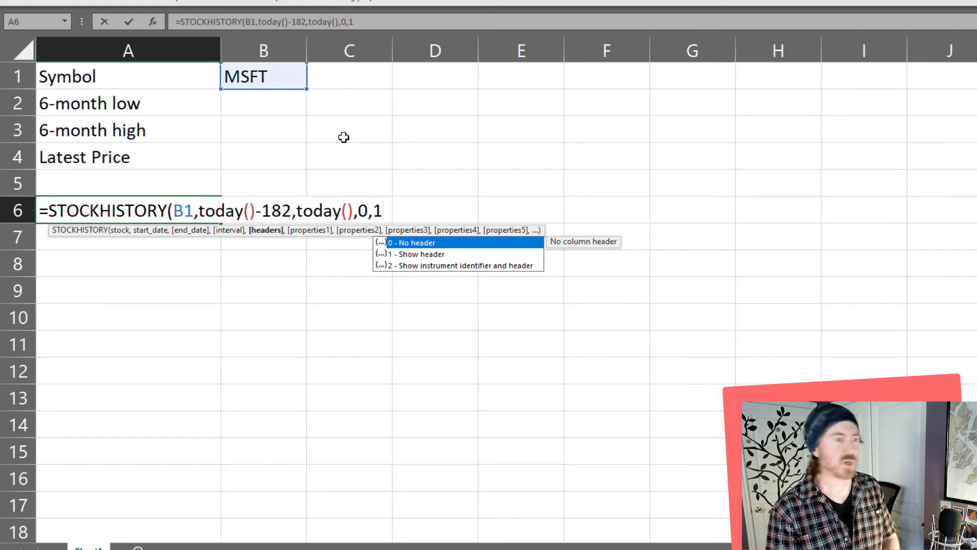
type(")")
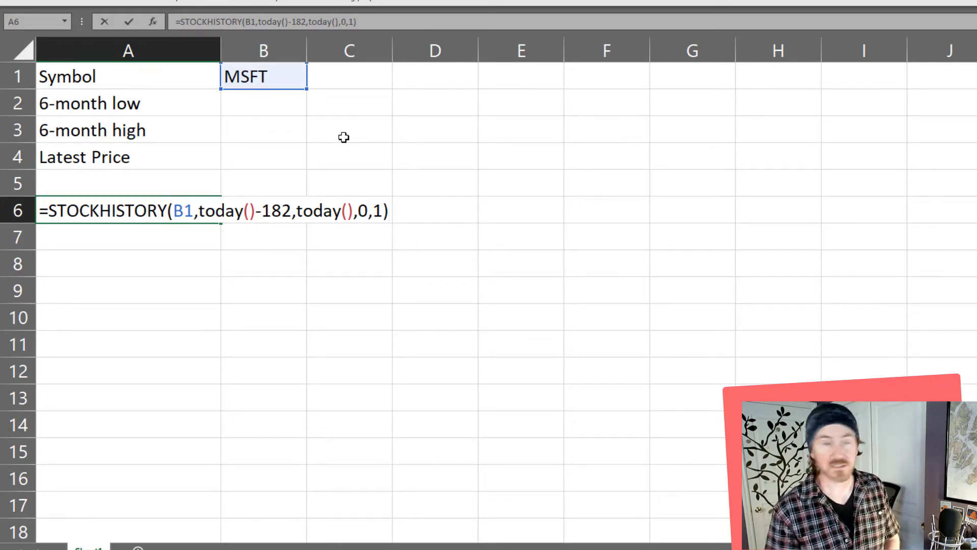
key("ctrl+Return")
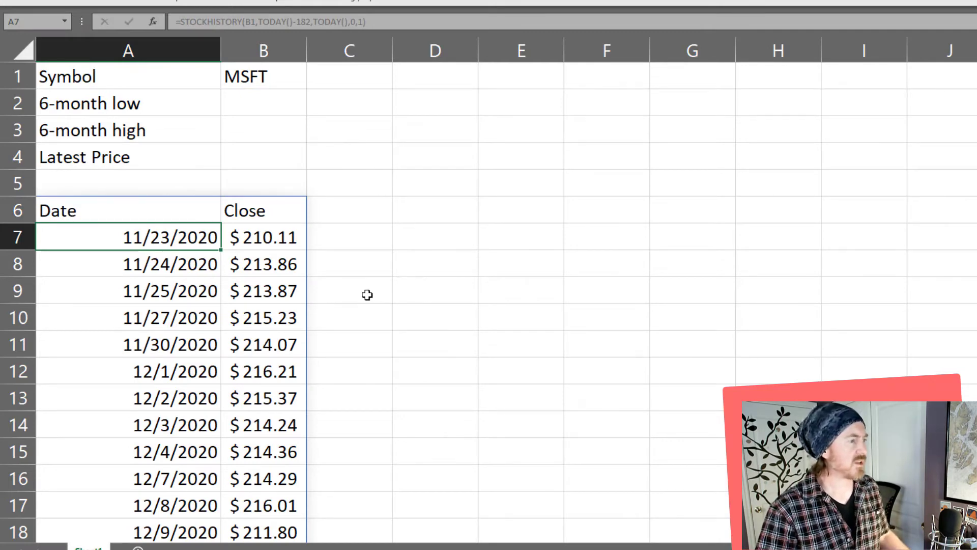
left_click(500, 297)
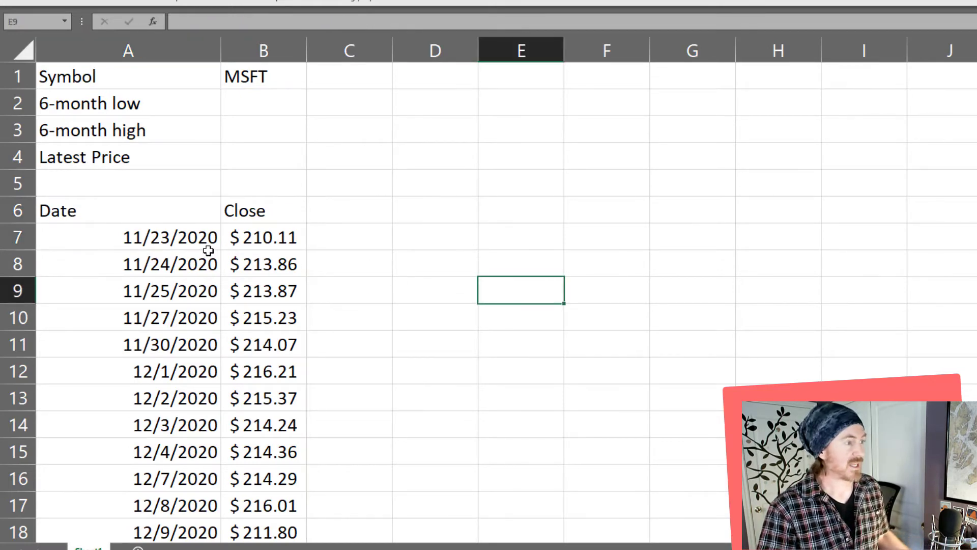
scroll(403, 267, "down", 1)
scroll(403, 267, "down", 20)
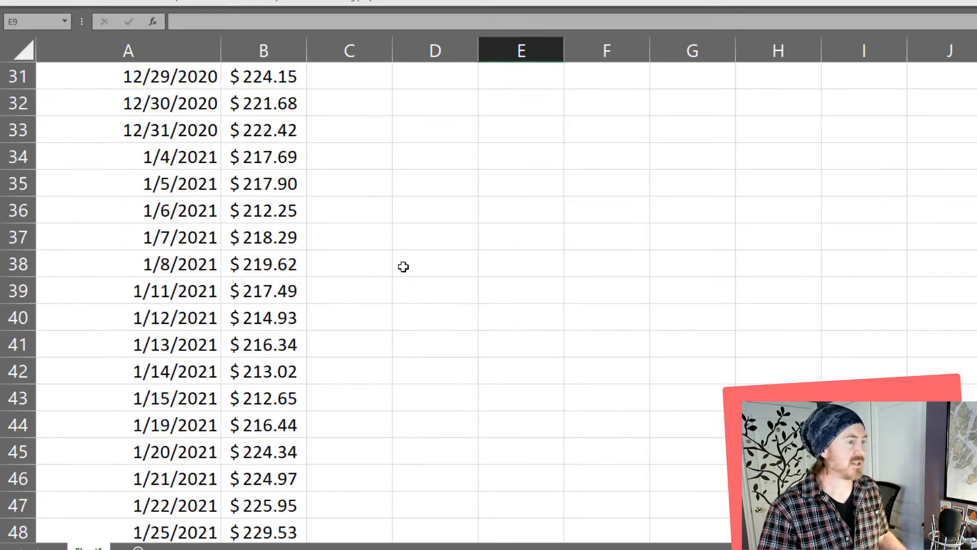
scroll(403, 267, "down", 3)
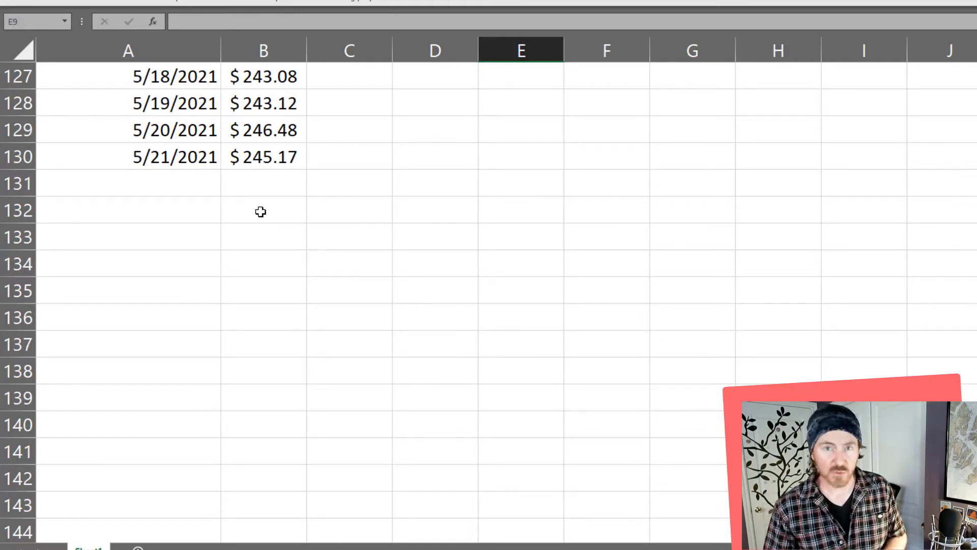
left_click(195, 167)
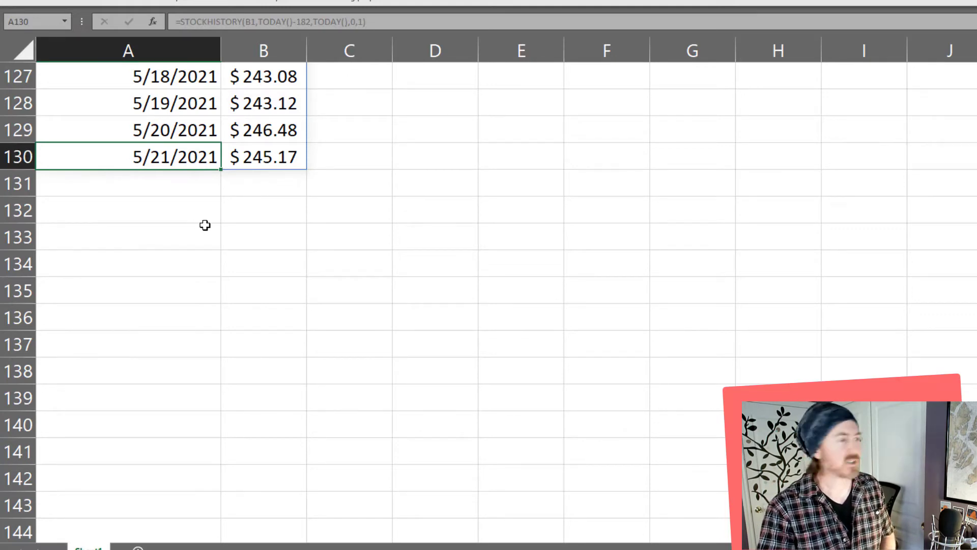
left_click(184, 186)
left_click(178, 157)
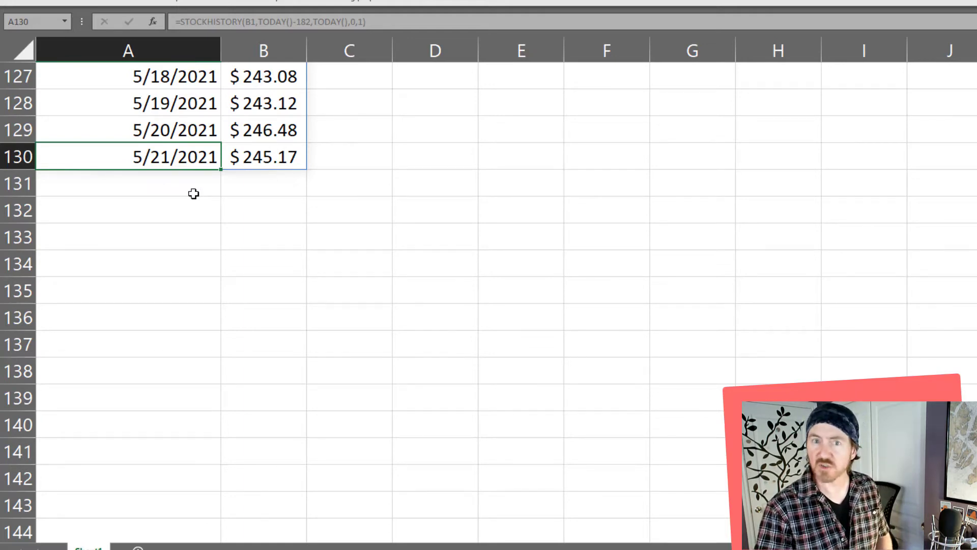
scroll(326, 192, "up", 16)
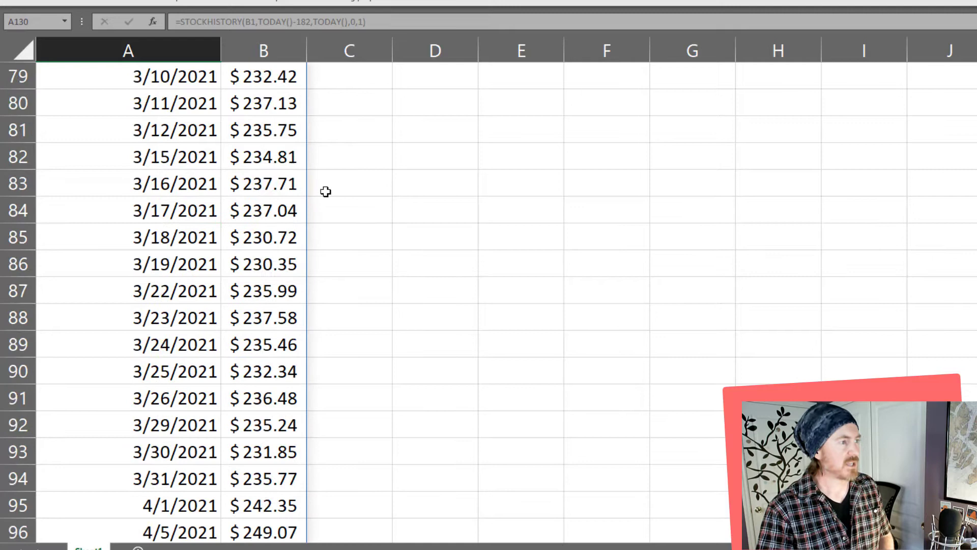
scroll(326, 191, "up", 20)
- Enter =MIN(B7:B130) in B2 for the 6-month low of 210.11
left_click(250, 112)
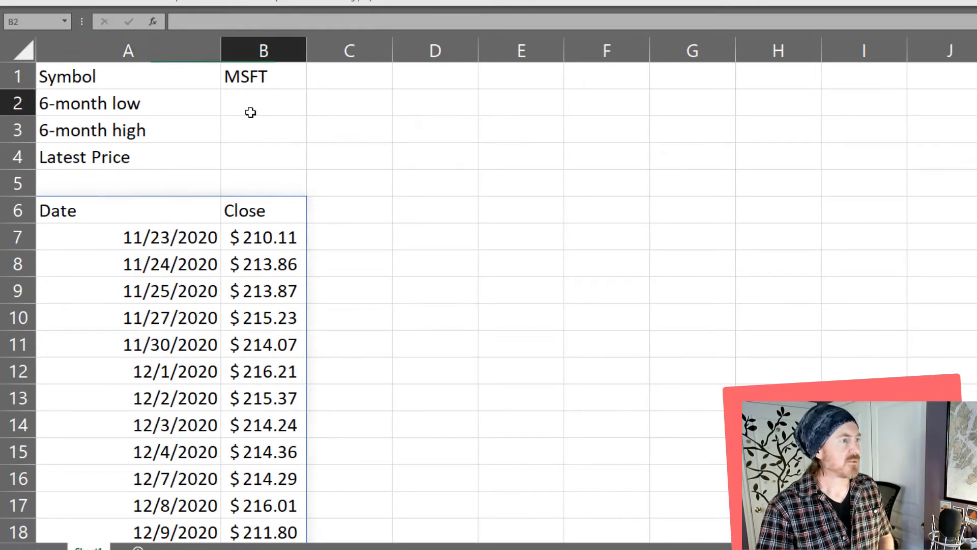
type("=")
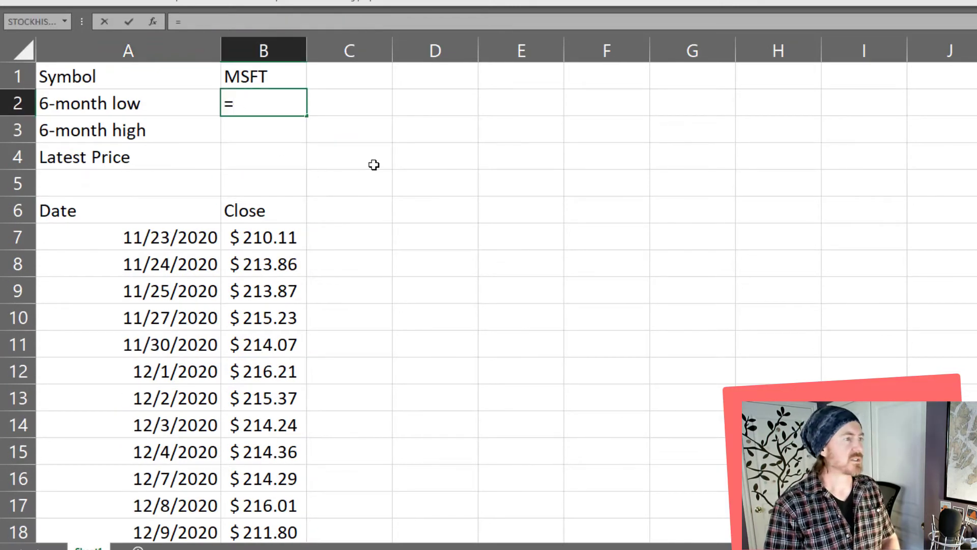
type("min(")
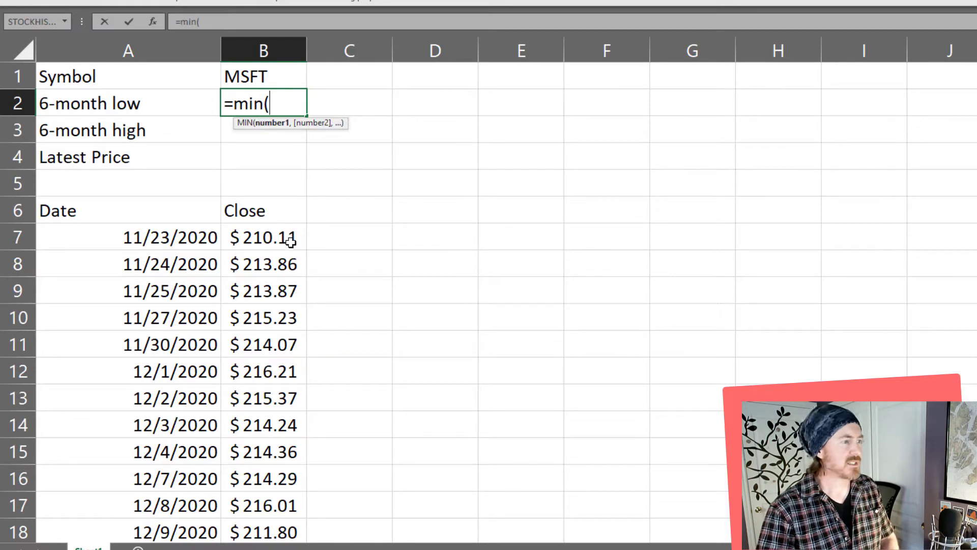
left_click_drag(290, 243, 277, 475)
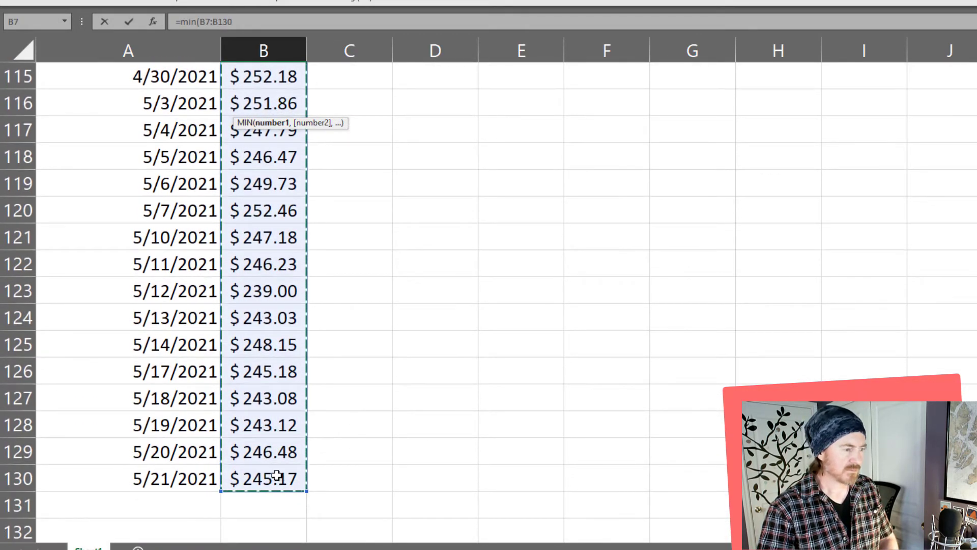
key("Return")
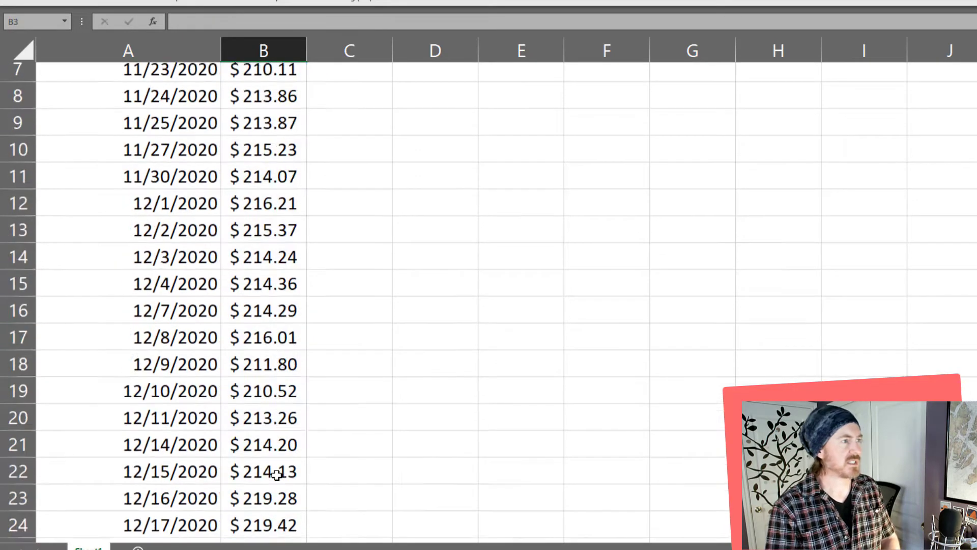
- Enter =MAX(B7:B130) in B3 for the 6-month high of 261.97
scroll(270, 356, "up", 1)
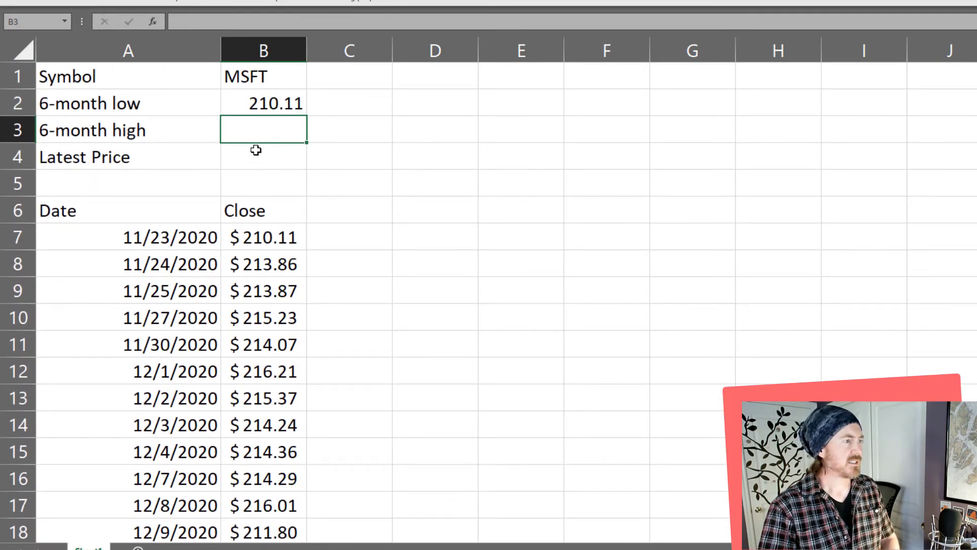
type("=")
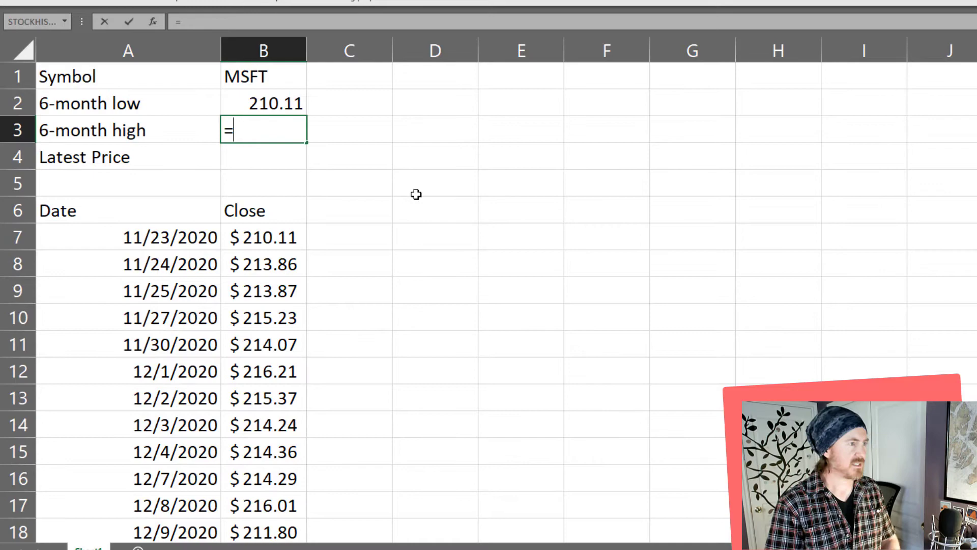
type("max(")
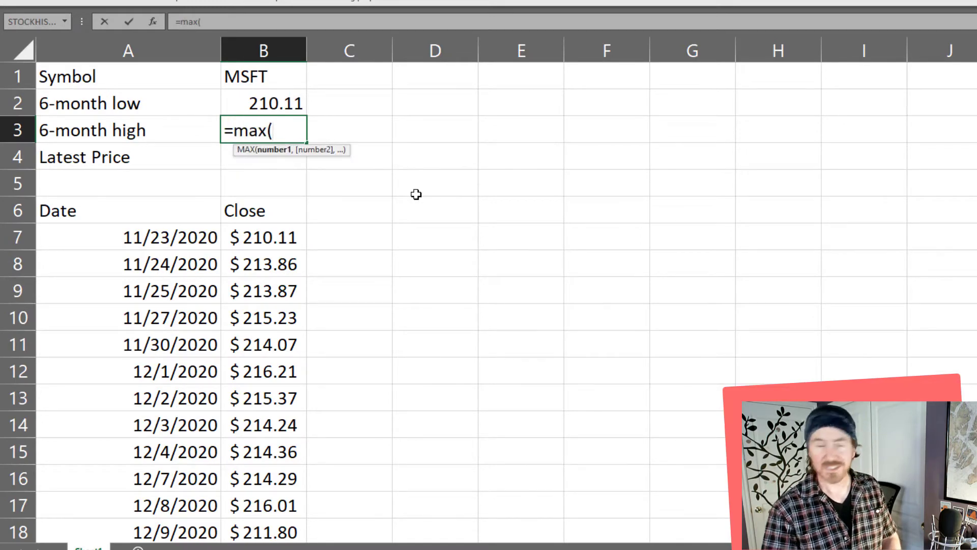
left_click_drag(284, 234, 275, 474)
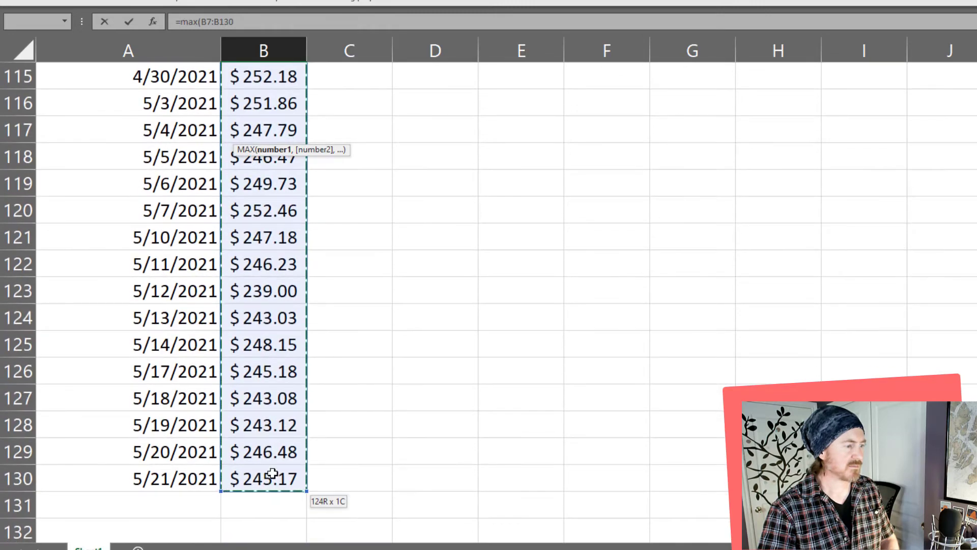
key("Return")
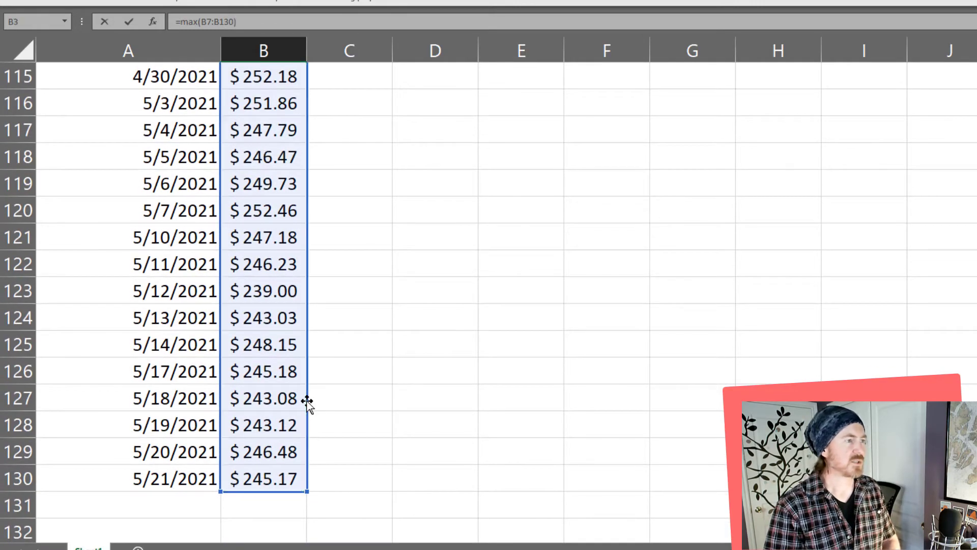
scroll(307, 402, "up", 1)
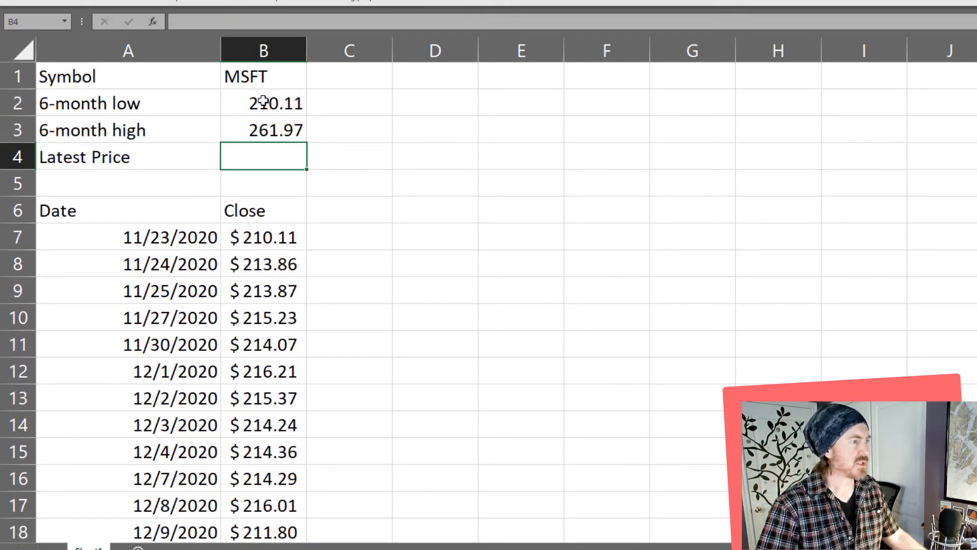
left_click(266, 109)
left_click(275, 239)
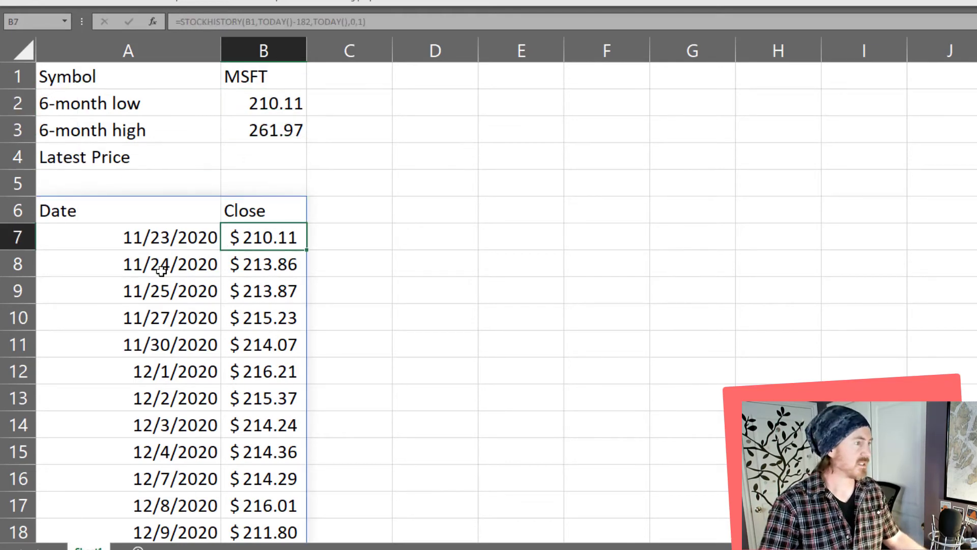
left_click(281, 133)
scroll(377, 194, "down", 12)
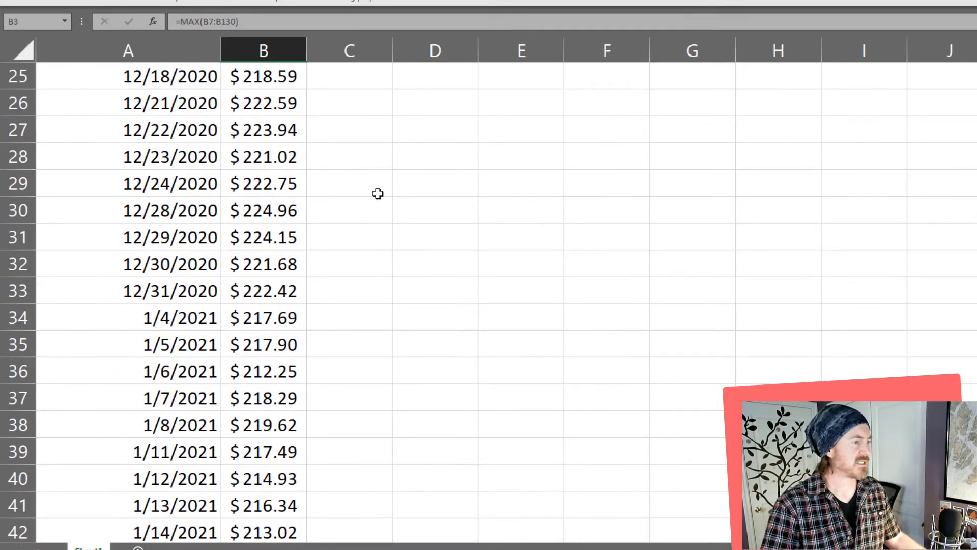
scroll(377, 194, "down", 19)
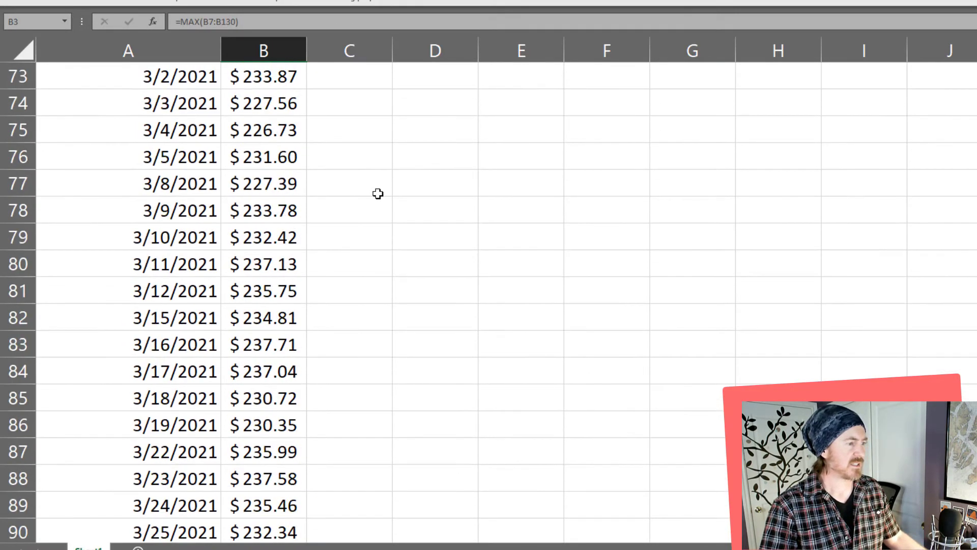
scroll(377, 194, "down", 9)
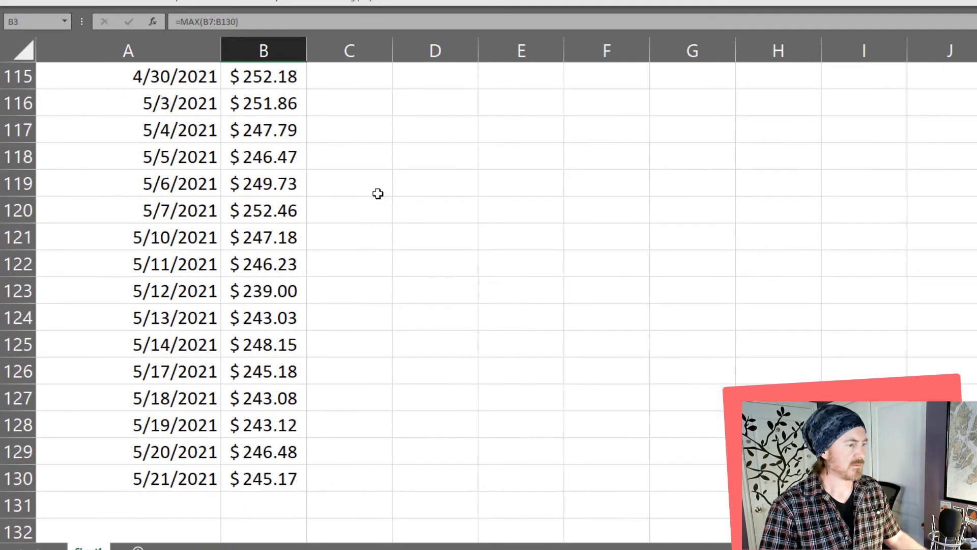
scroll(377, 194, "up", 3)
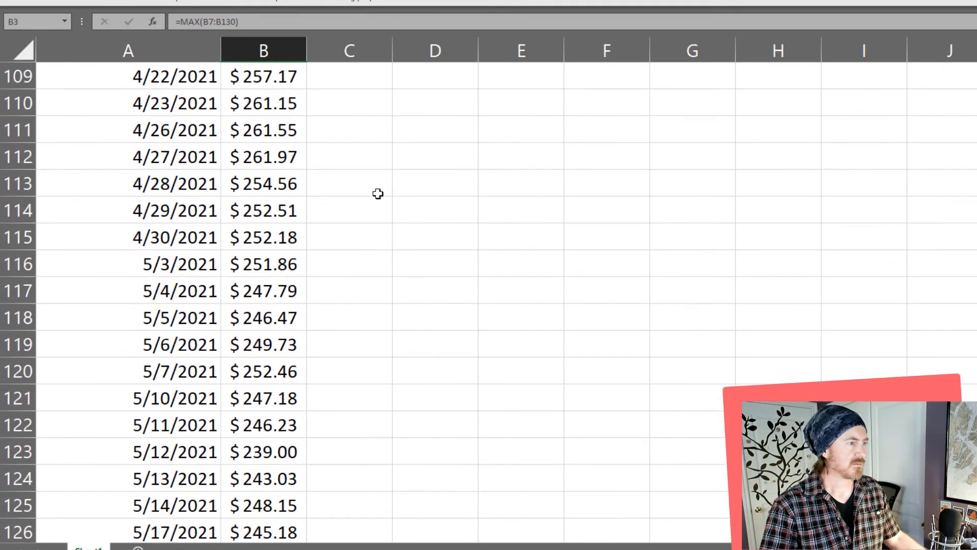
left_click(275, 160)
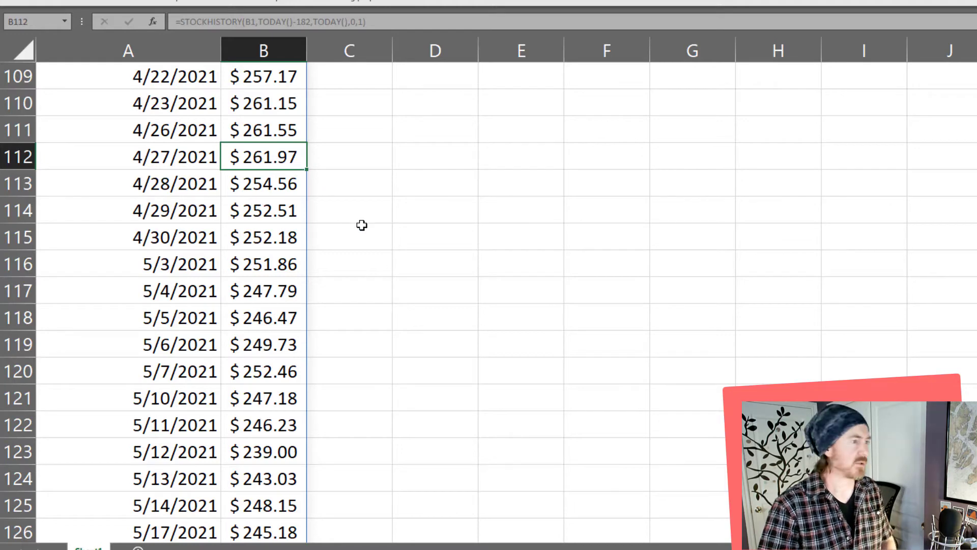
scroll(361, 225, "up", 20)
scroll(362, 225, "up", 14)
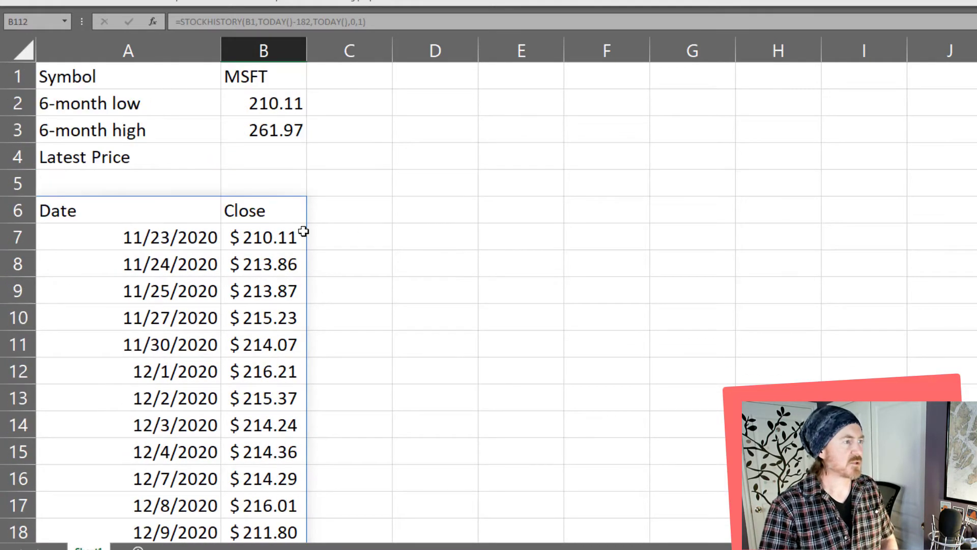
left_click(264, 161)
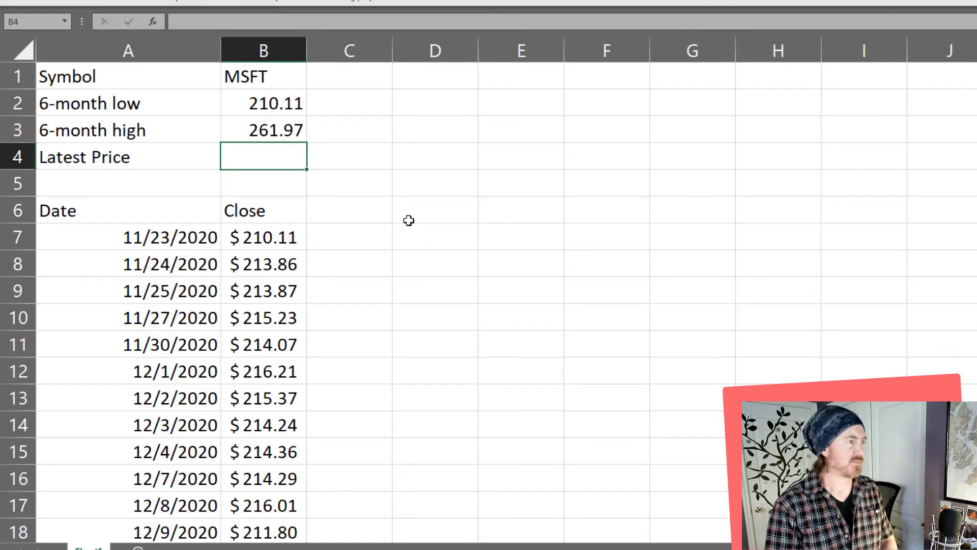
- Start an XLOOKUP in B4 using MAX(A7:A130) as the lookup value
type("=x")
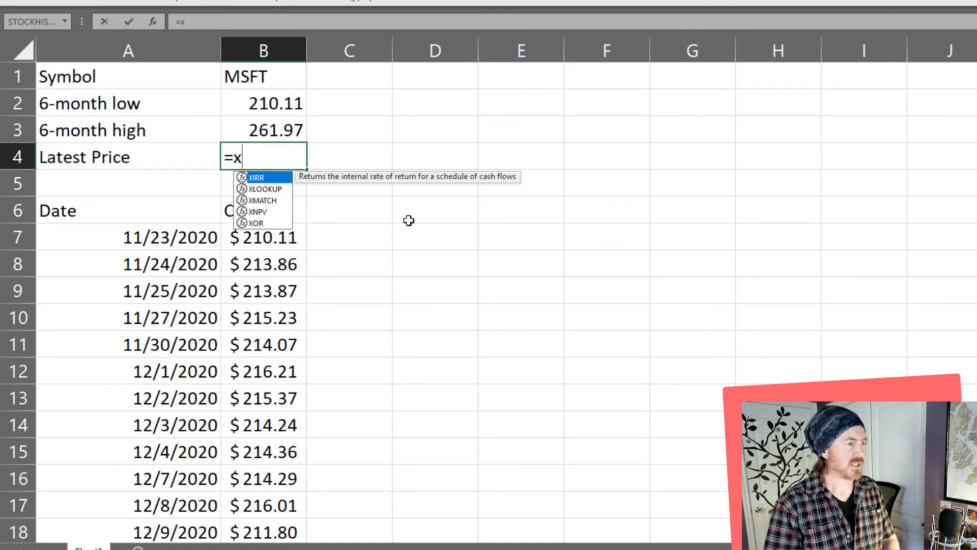
key("Down")
key("Tab")
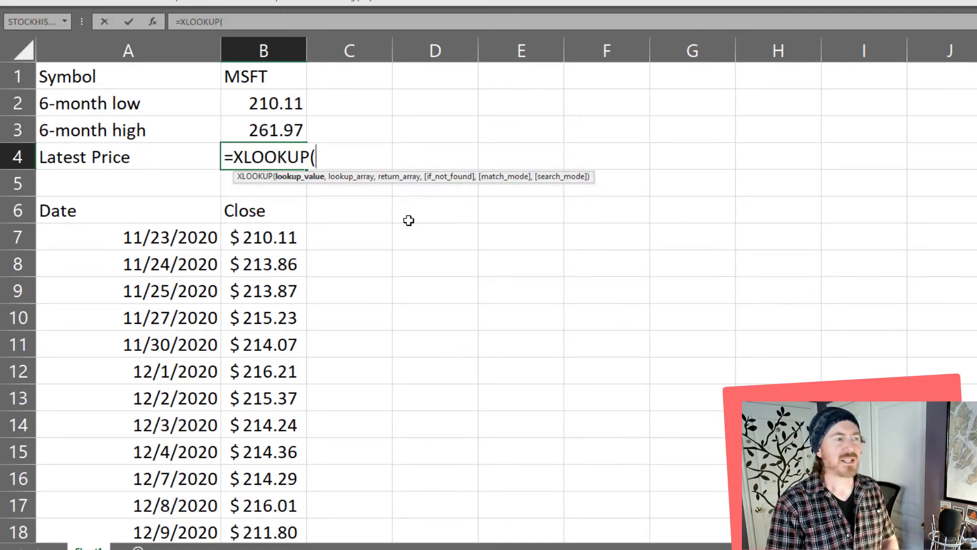
type("max")
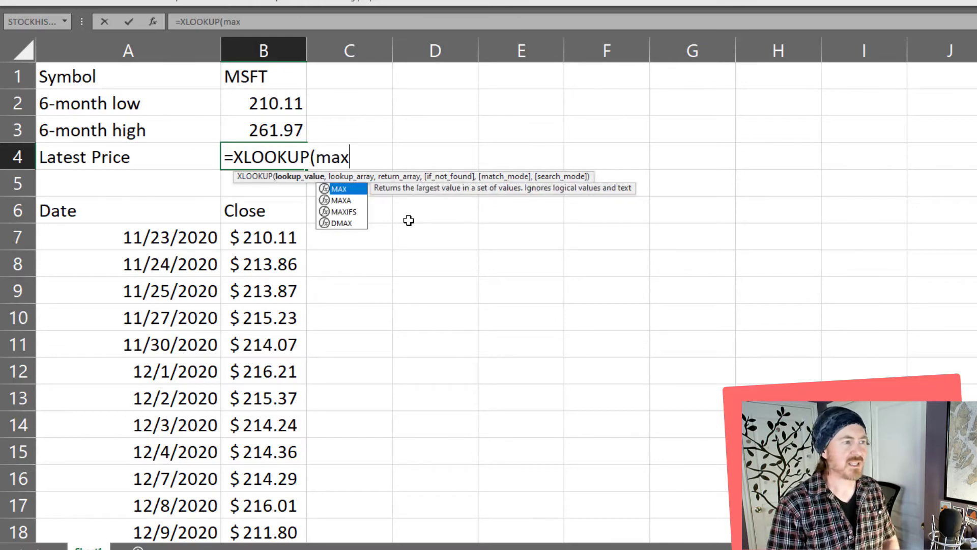
type("(")
left_click(171, 242)
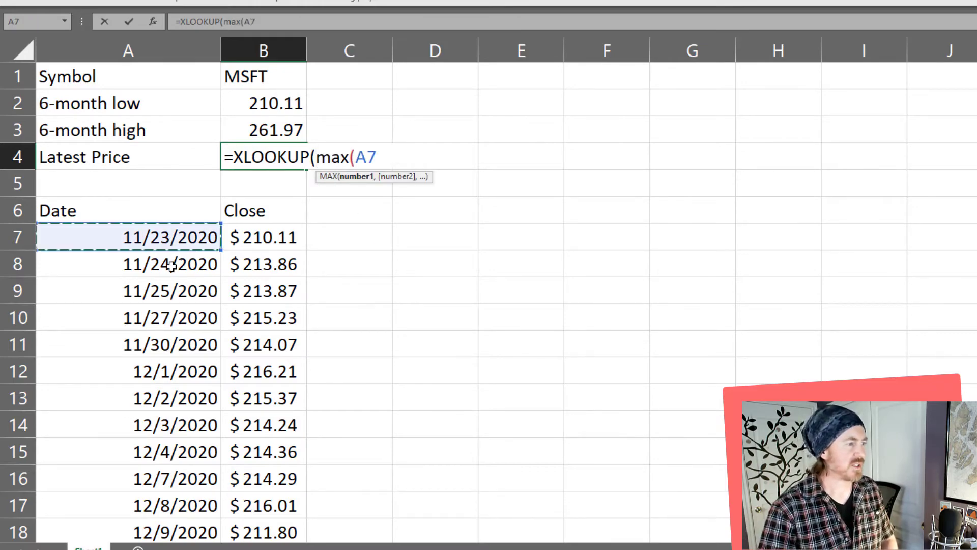
left_click_drag(171, 266, 182, 471)
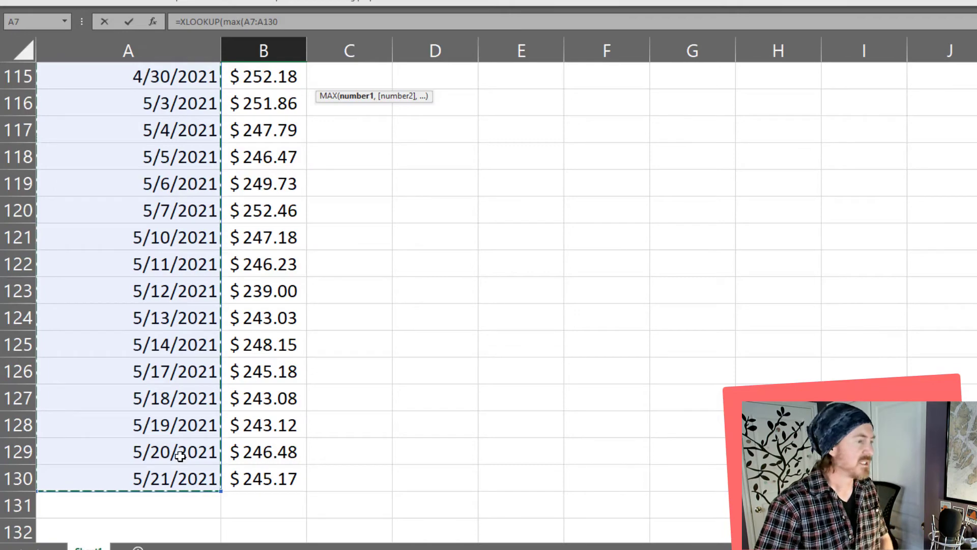
scroll(180, 456, "up", 20)
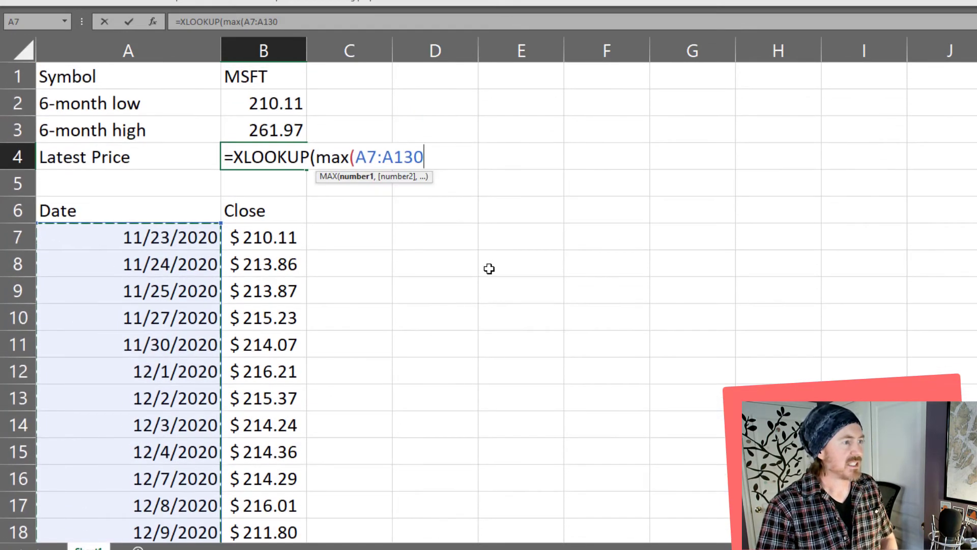
type("),")
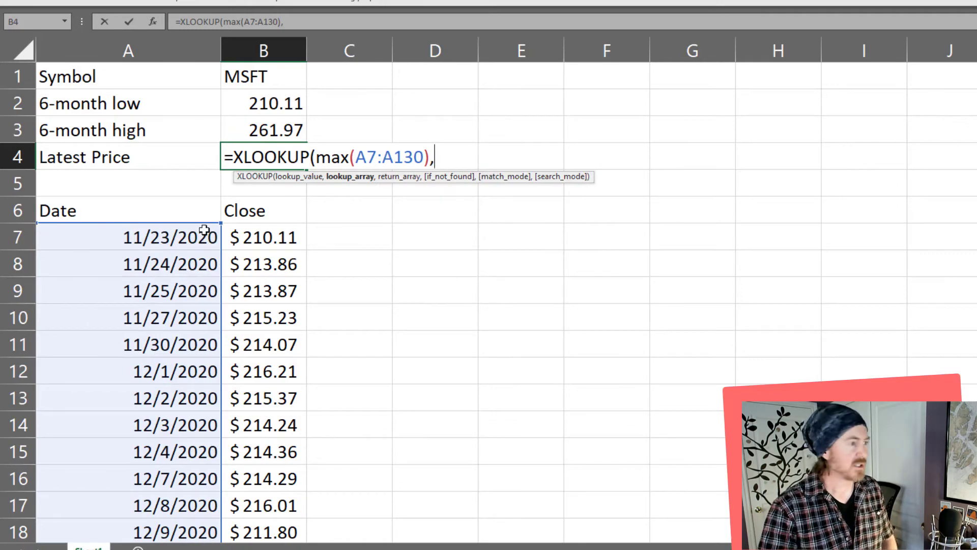
- Add A7:A130 as the lookup array and B7:B130 as the return array, closing the formula
left_click_drag(206, 235, 184, 474)
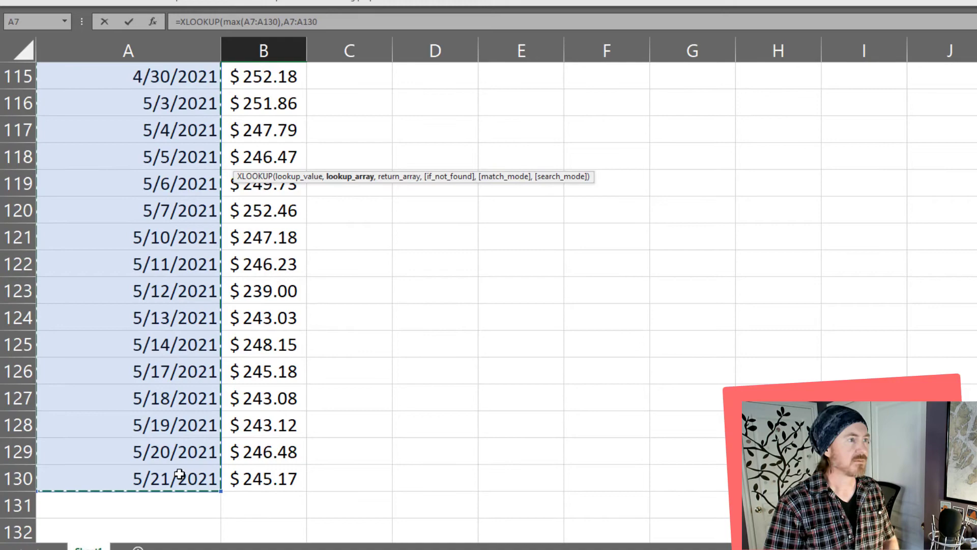
type(",")
scroll(442, 372, "up", 20)
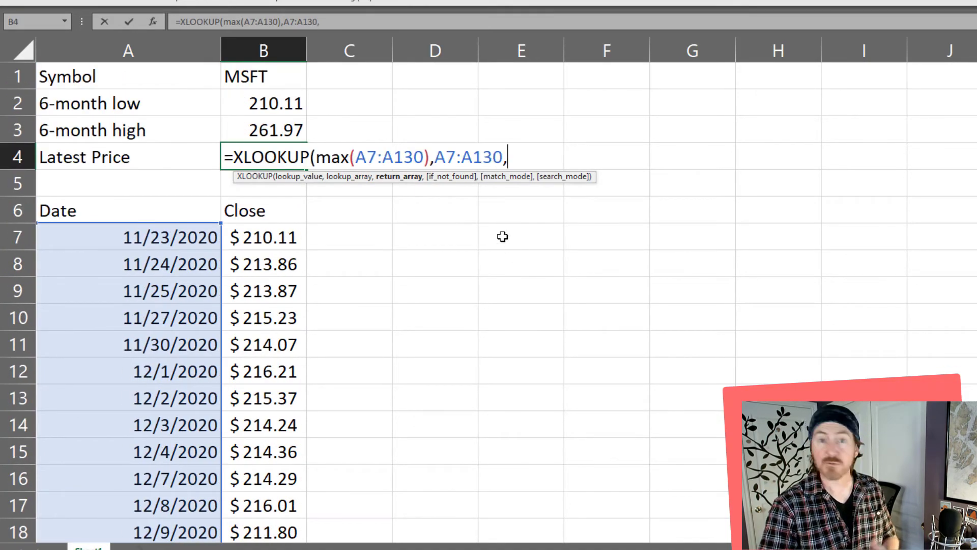
left_click_drag(260, 235, 255, 478)
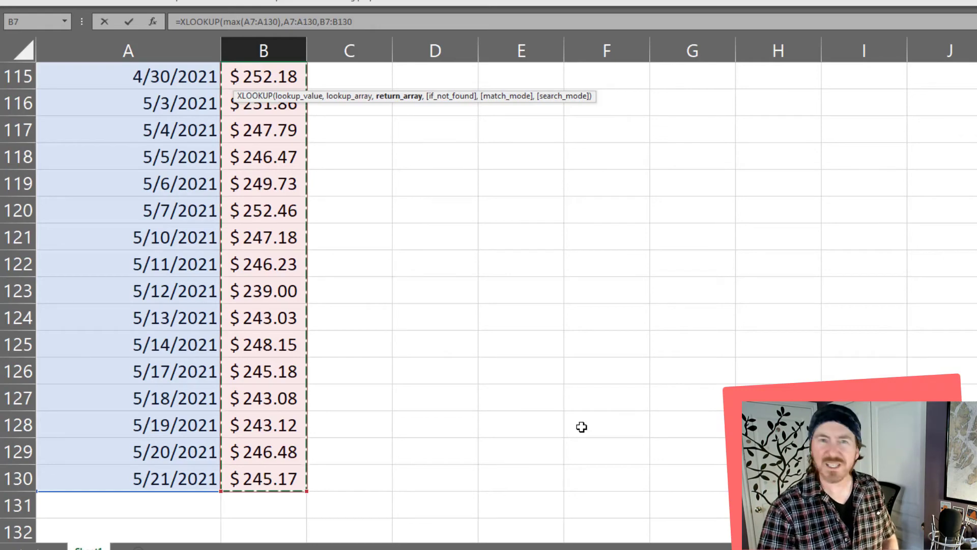
scroll(581, 426, "up", 20)
scroll(582, 426, "up", 6)
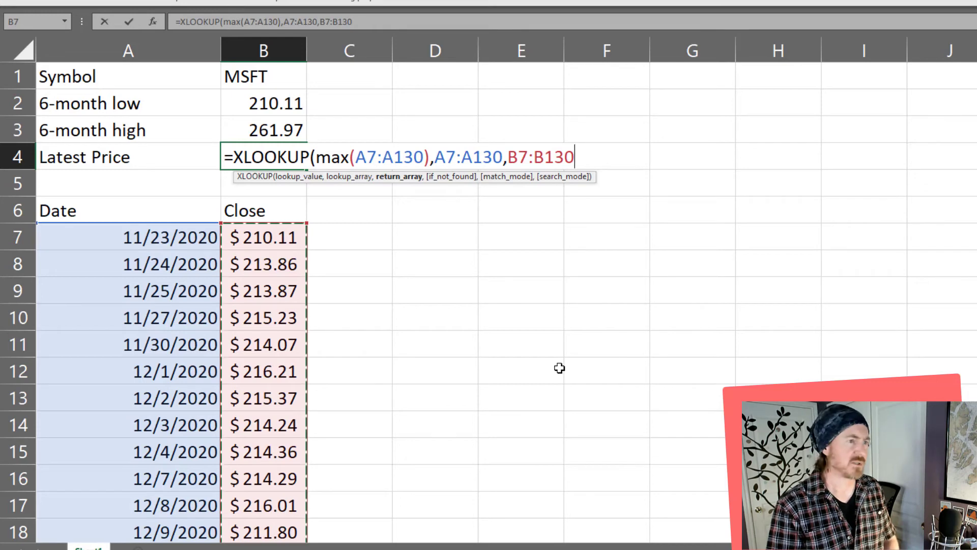
type(")")
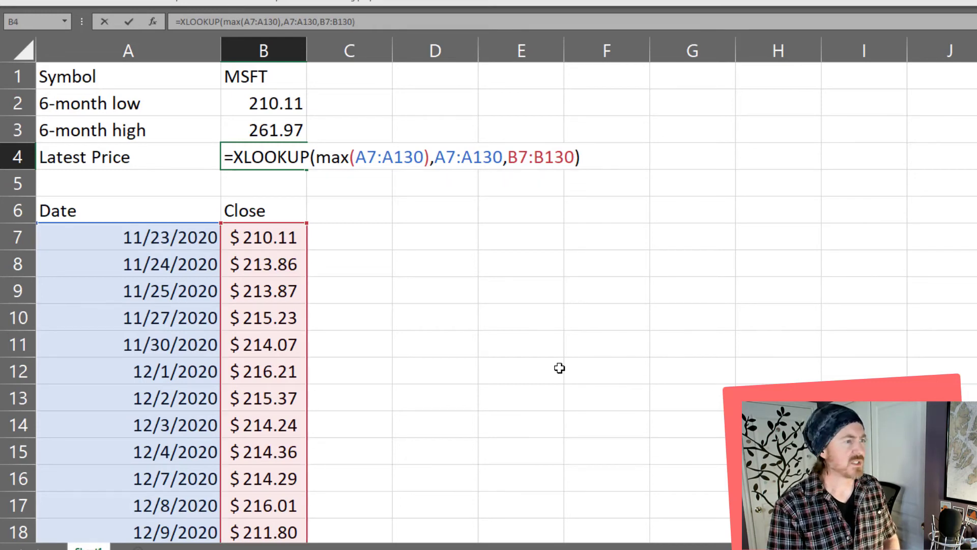
key("Return")
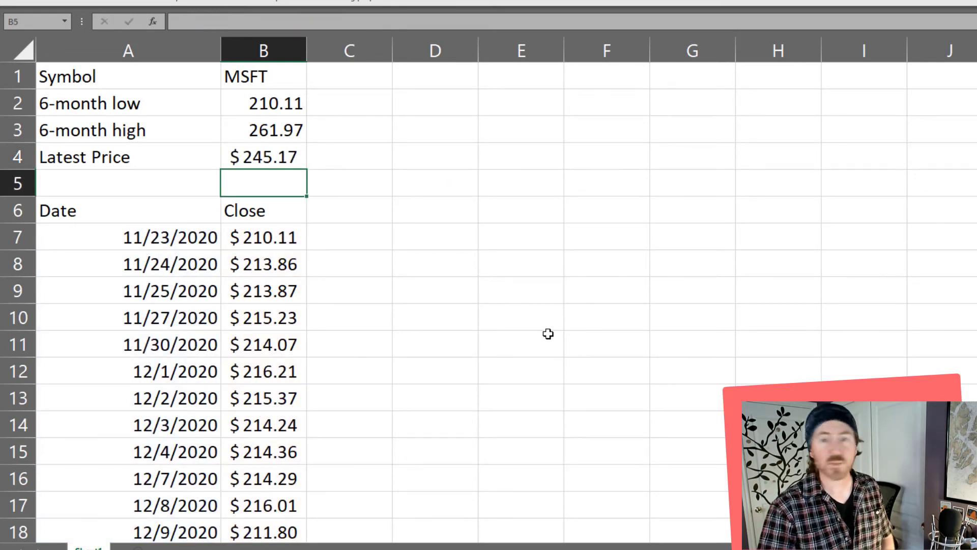
scroll(444, 241, "down", 4)
scroll(444, 241, "down", 20)
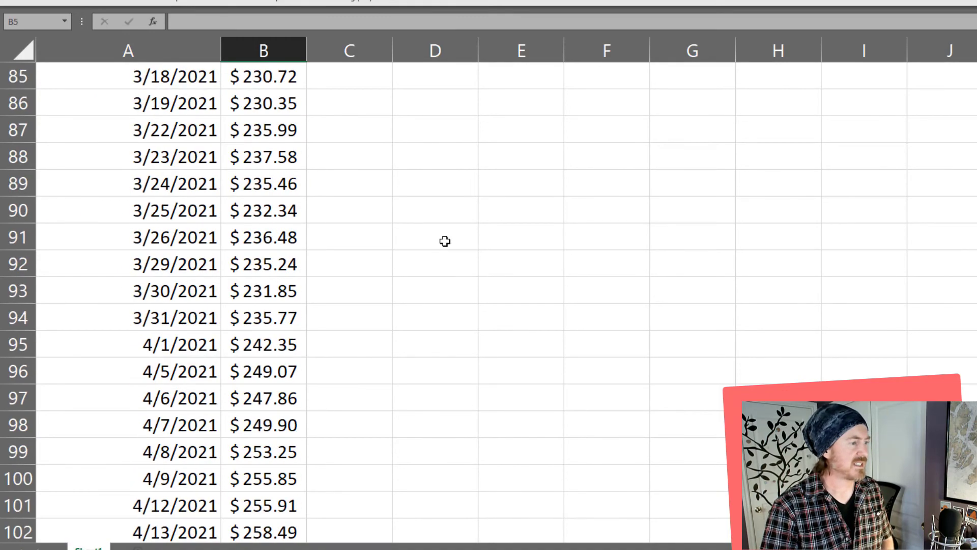
scroll(445, 241, "up", 2)
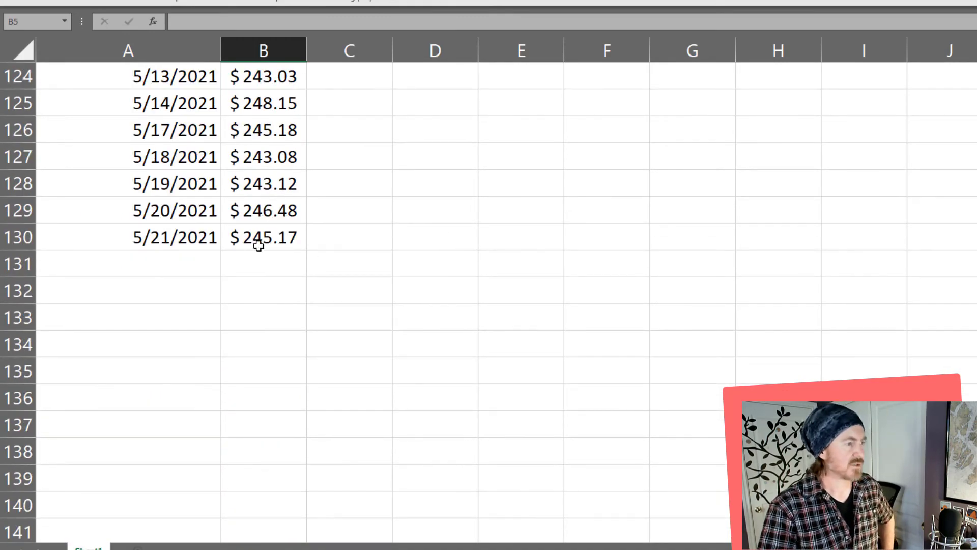
left_click(235, 238)
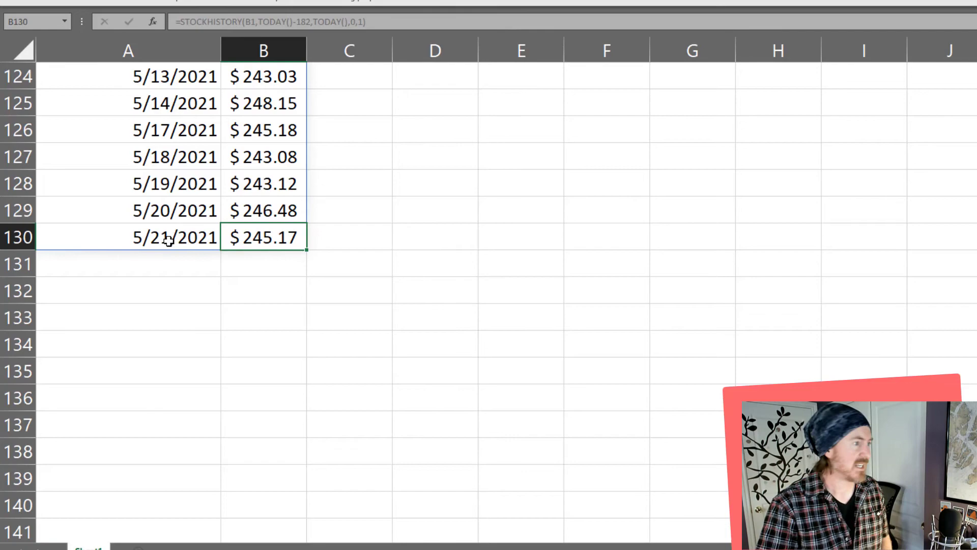
scroll(335, 248, "up", 20)
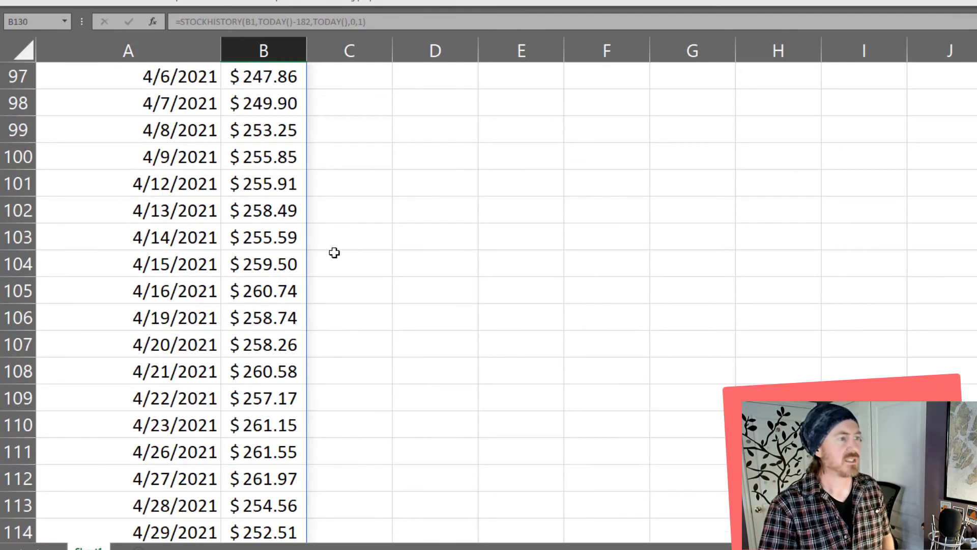
left_click(377, 157)
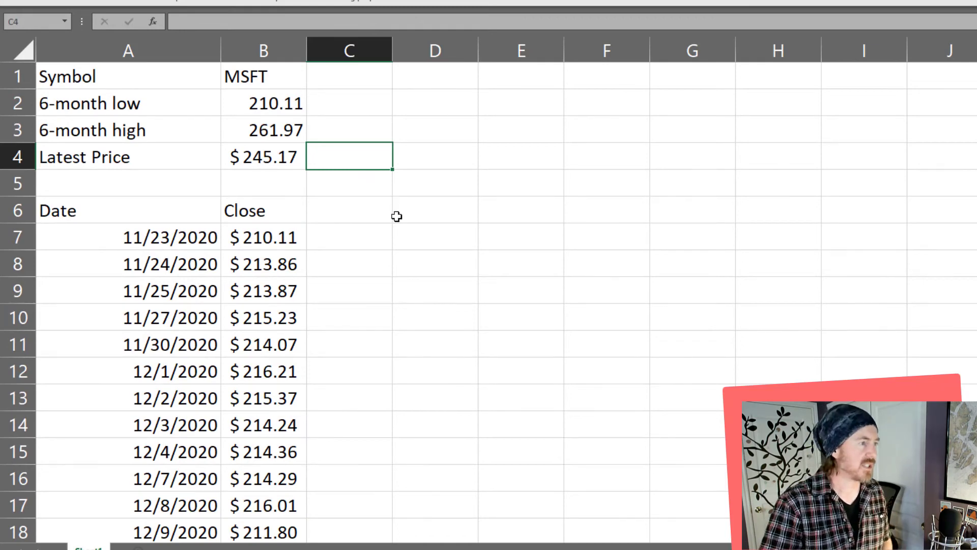
left_click(383, 227)
- Change the ticker in B1 to GOOG and widen column B to fit the recalculated prices
left_click(284, 76)
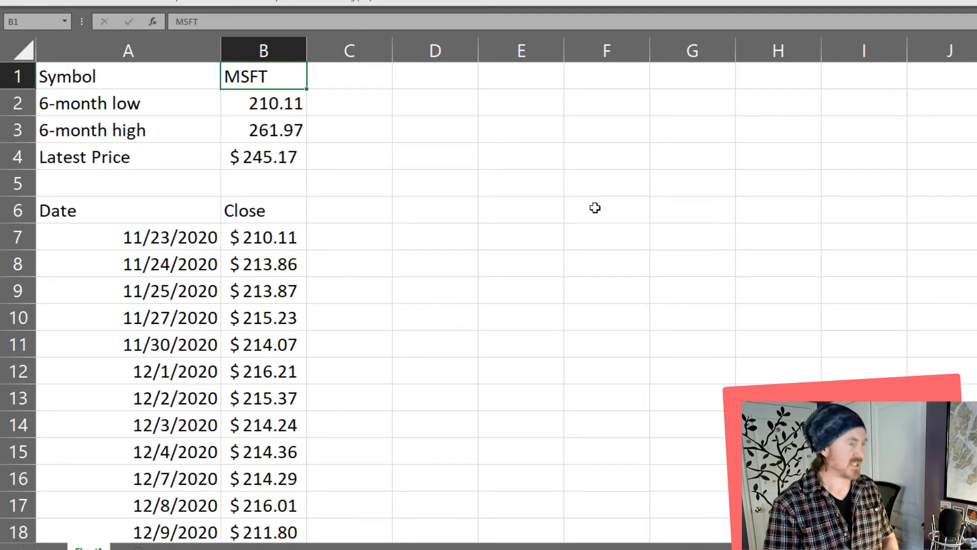
type("GOOG")
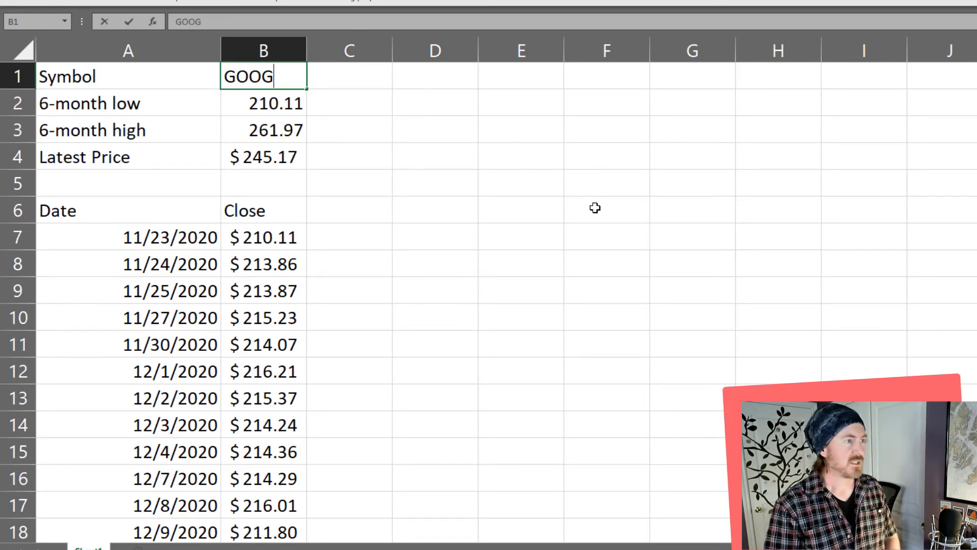
key("Return")
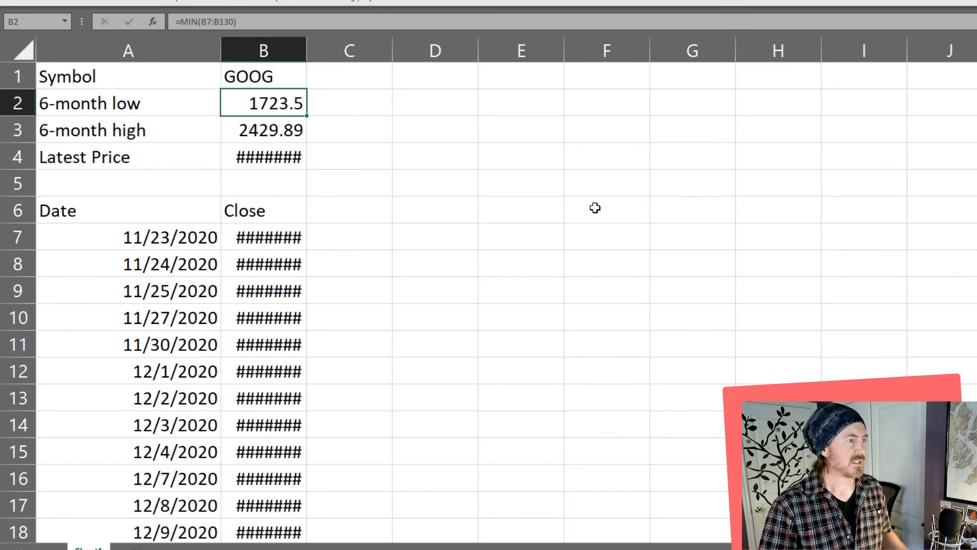
left_click_drag(307, 48, 361, 57)
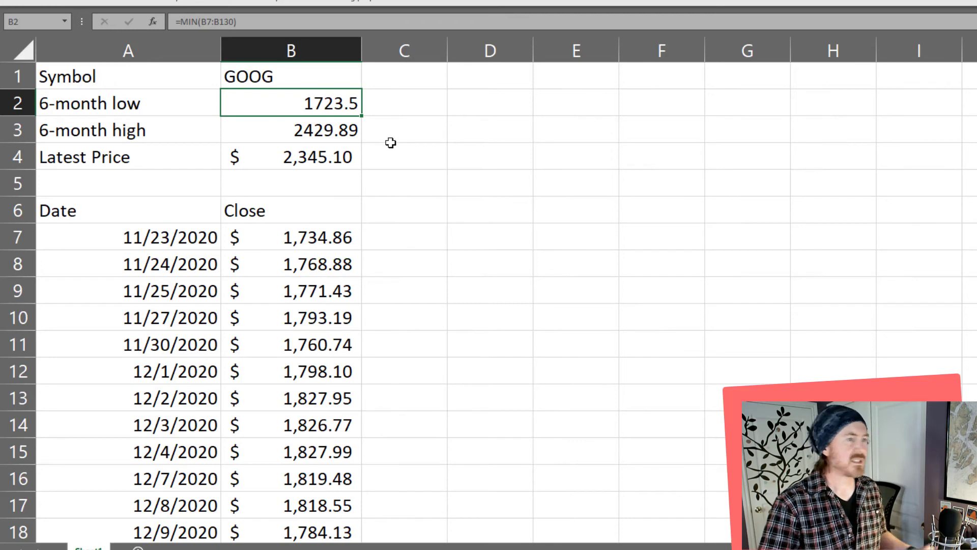
left_click(328, 187)
left_click(327, 158)
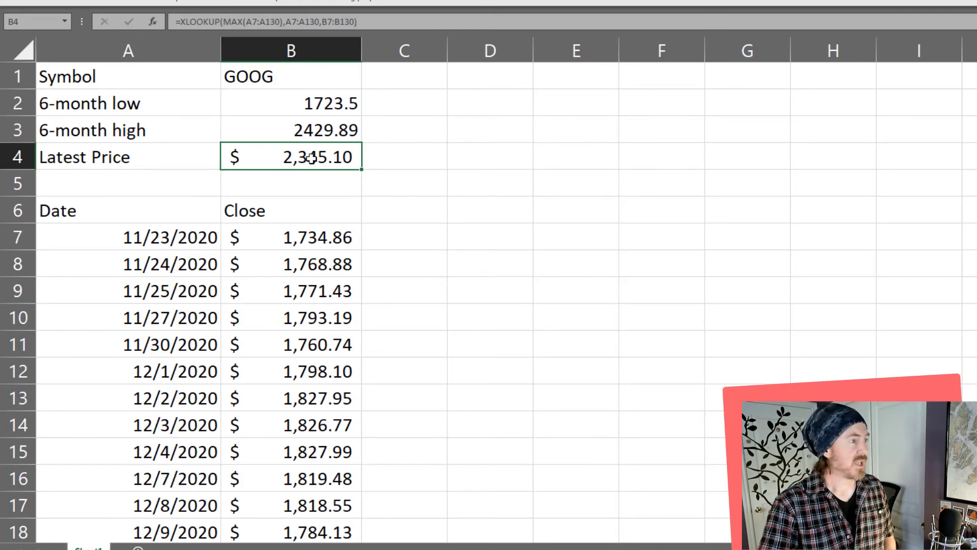
left_click(140, 212)
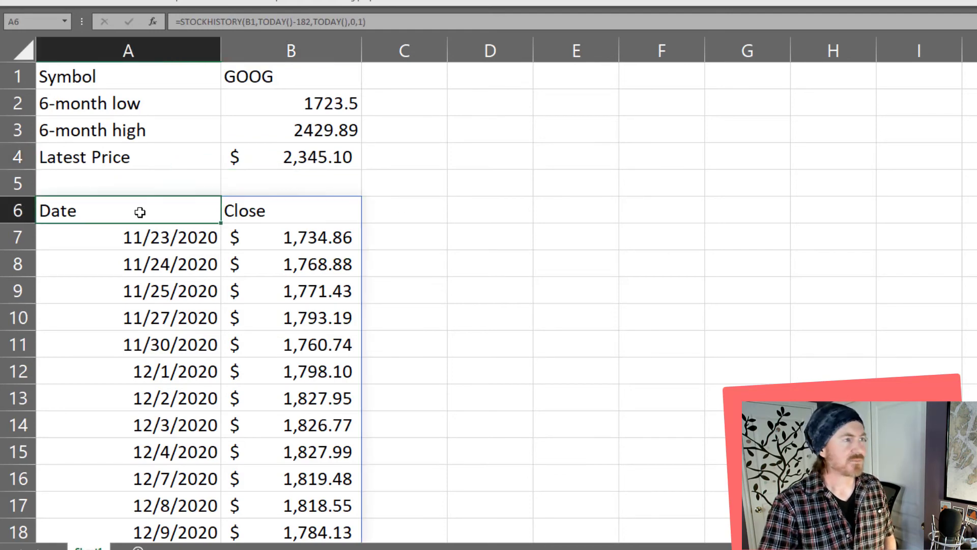
double_click(140, 212)
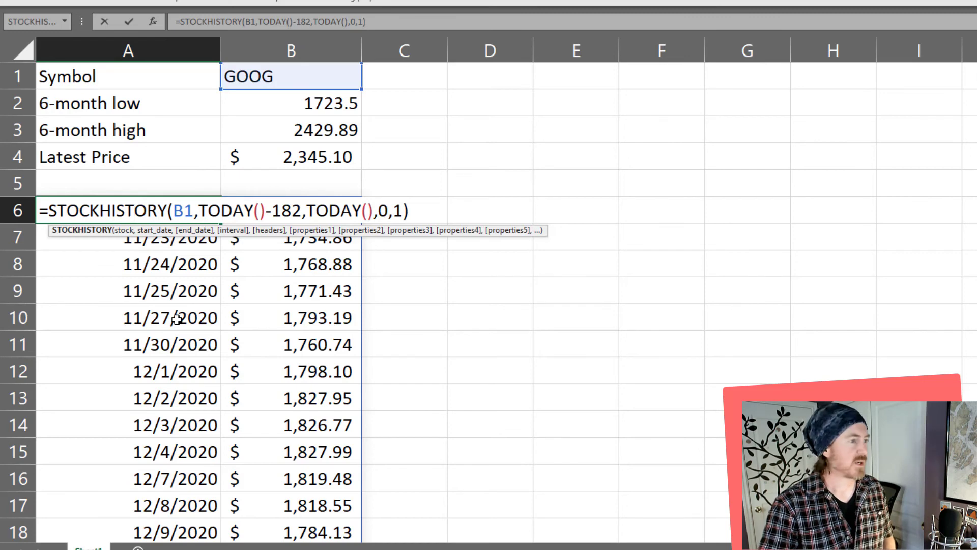
key("Return")
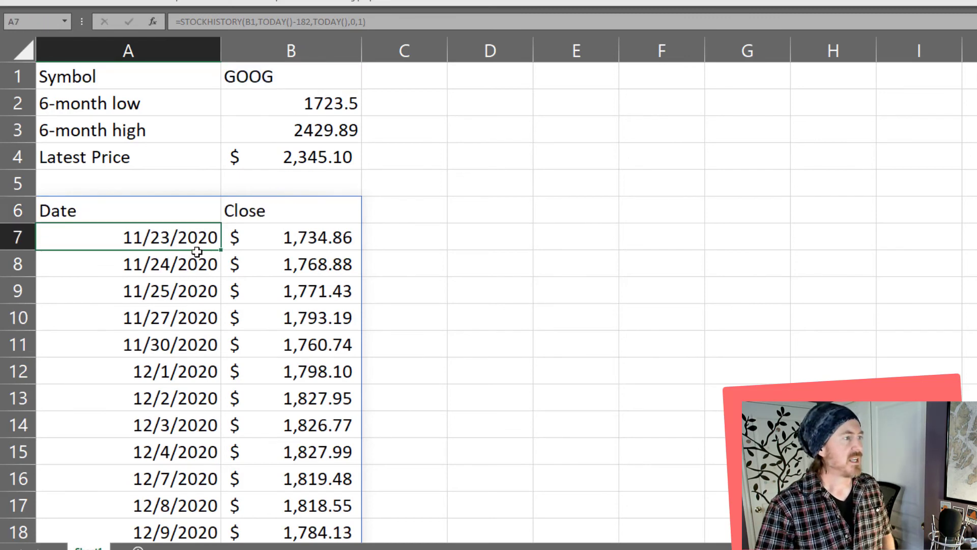
left_click(324, 104)
double_click(324, 104)
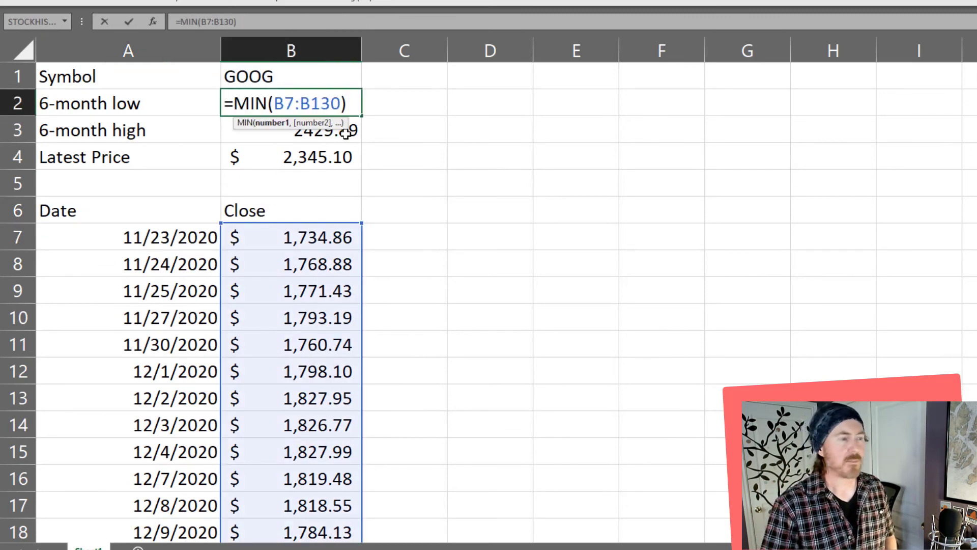
left_click(346, 133)
double_click(346, 134)
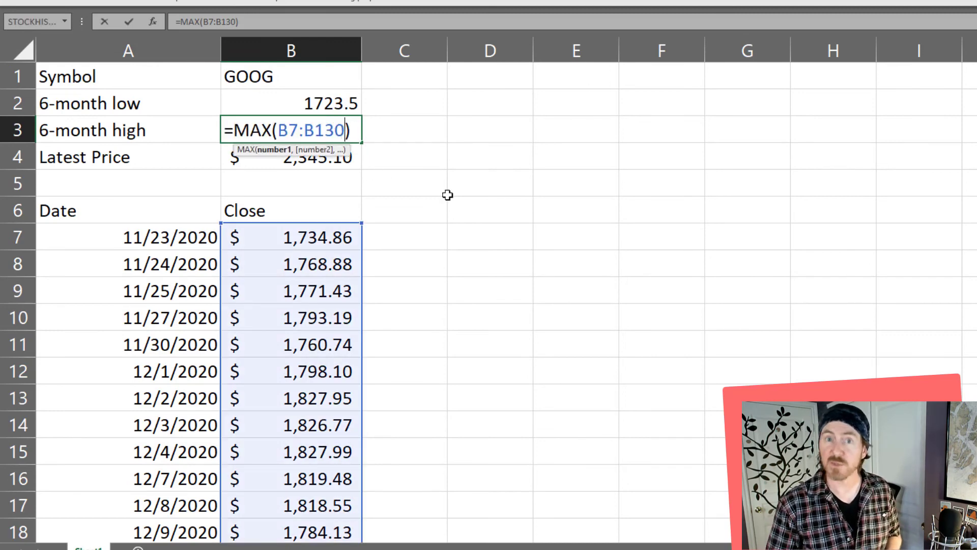
key("Return")
left_click(338, 175)
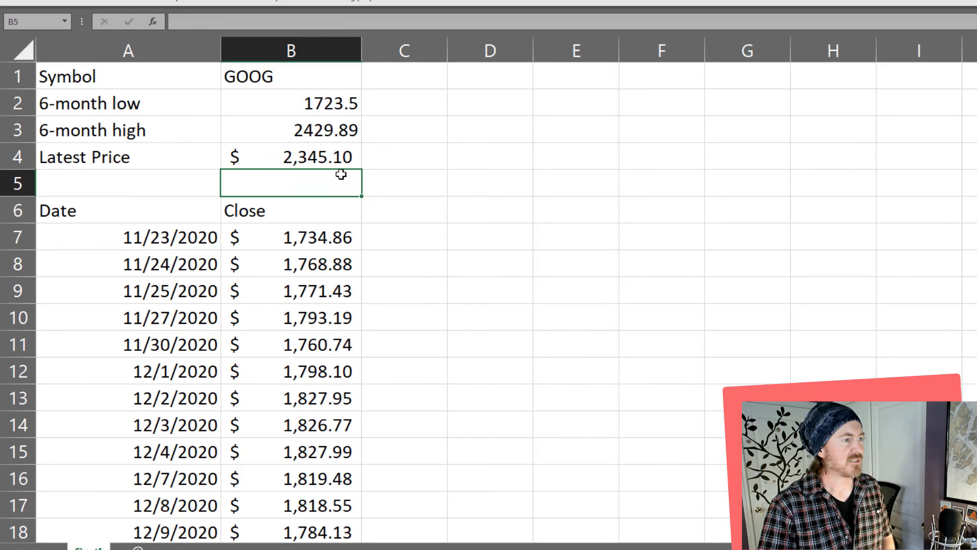
double_click(331, 157)
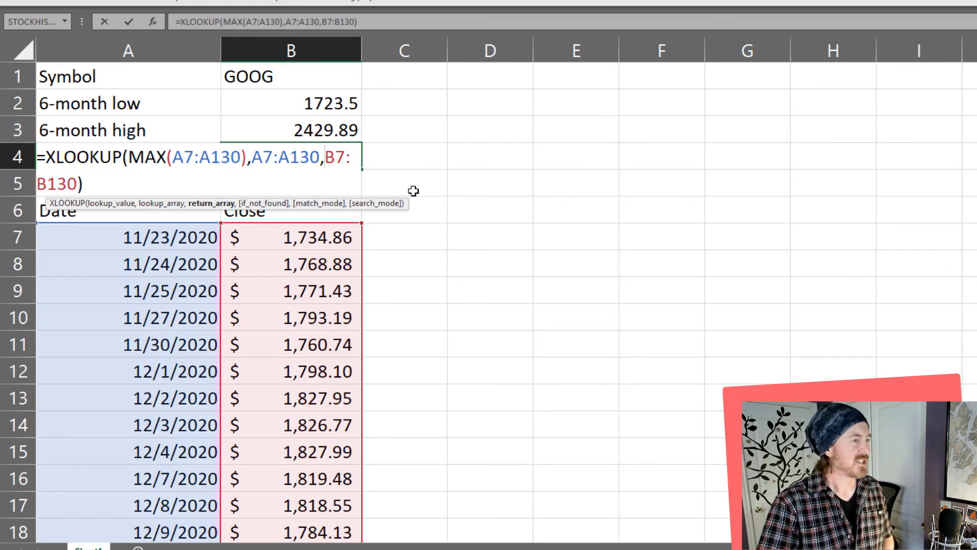
key("Return")
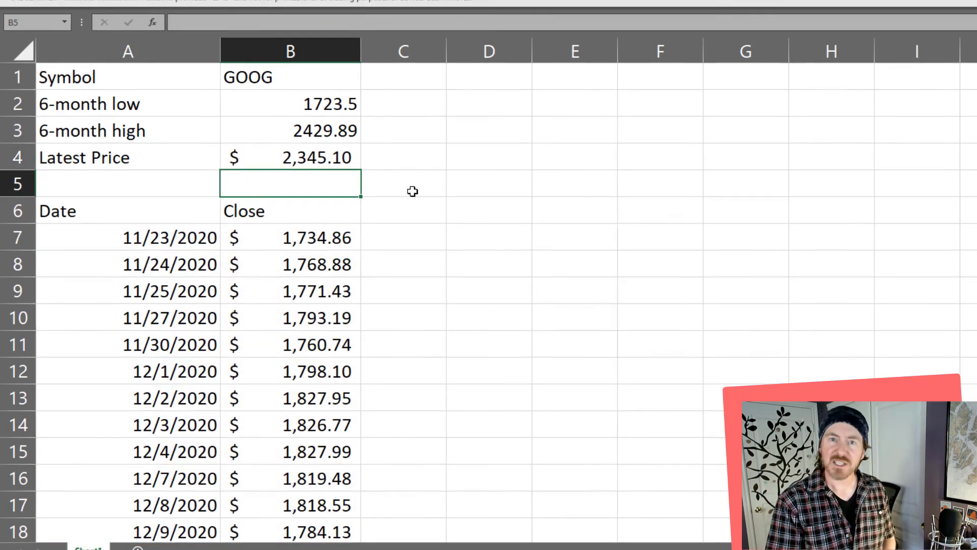